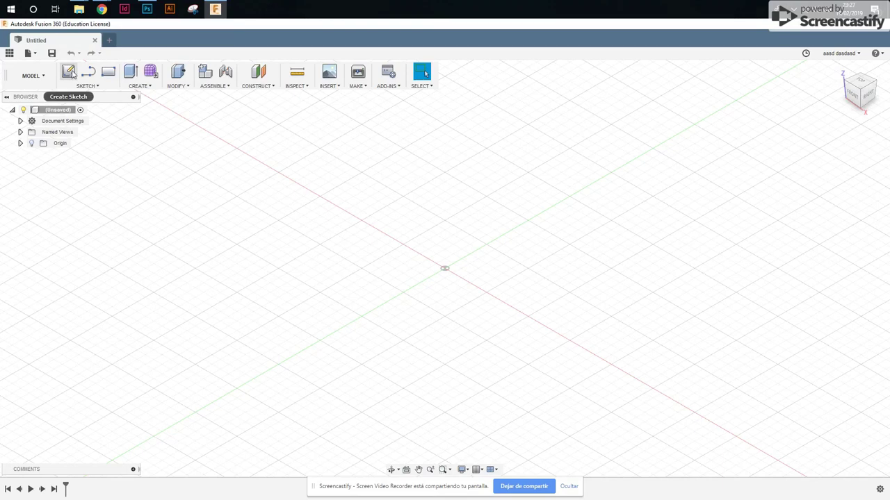
- Draw a 56 × 36 mm rectangle from the origin on the XY plane
left_click(69, 72)
left_click(498, 269)
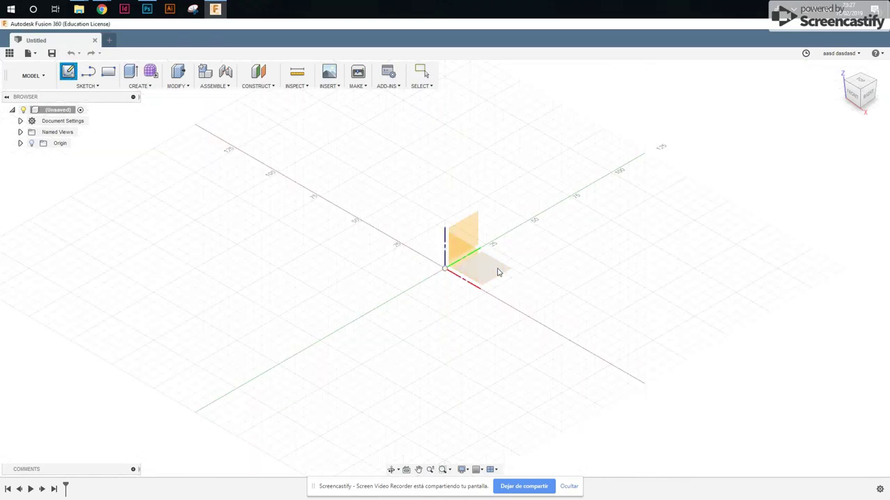
key("r")
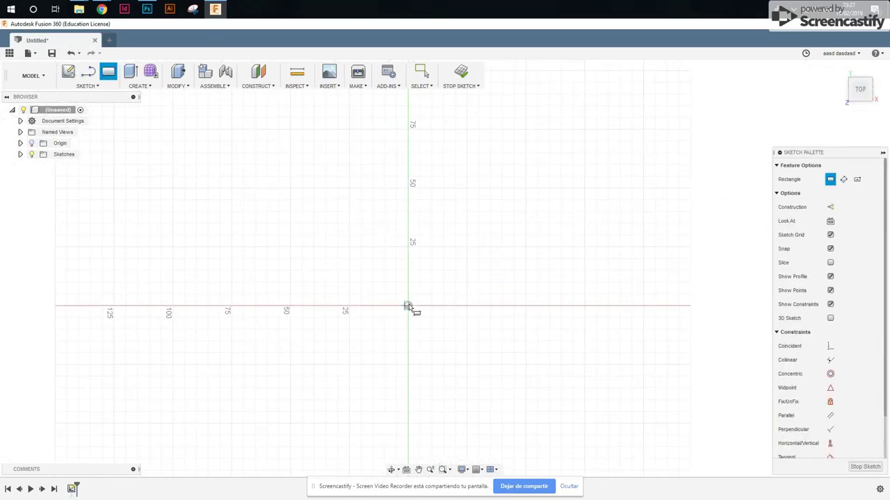
left_click(409, 307)
type("5")
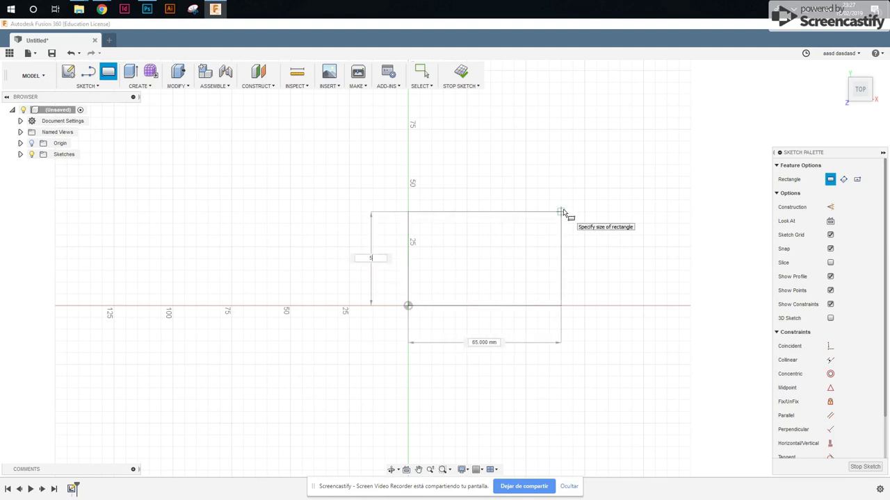
type("6")
key("Tab")
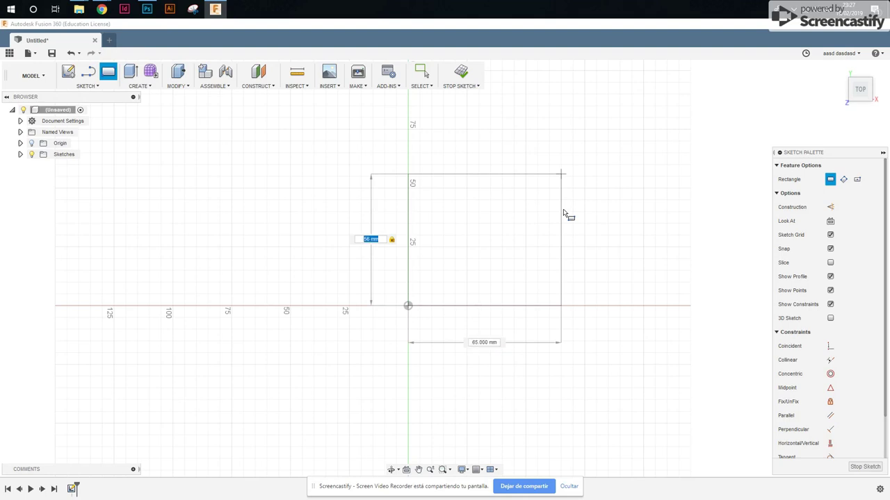
key("Tab")
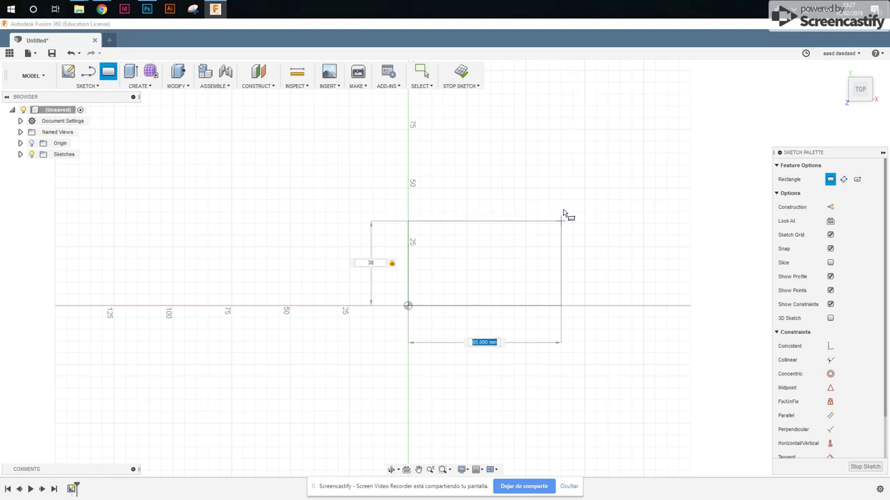
type("56")
key("Return")
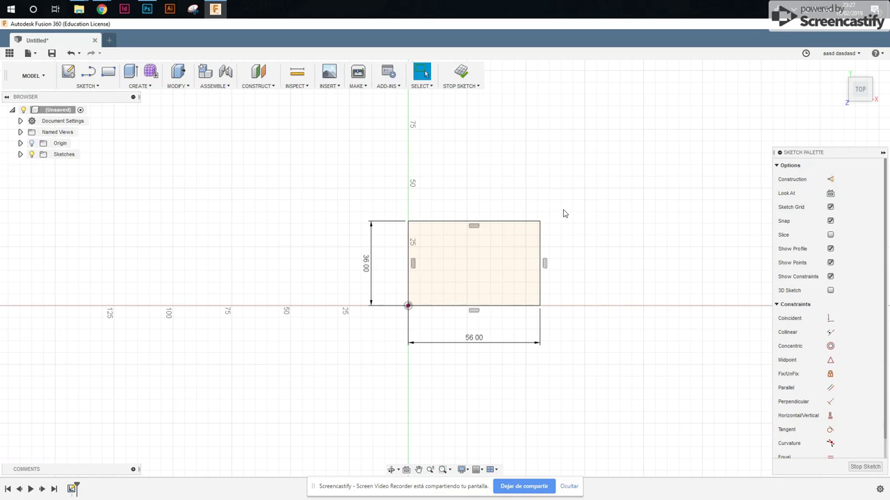
- Offset the rectangle outline 2 mm outward and select the inner profile
scroll(562, 215, "up", 2)
scroll(507, 240, "up", 2)
left_click(439, 272)
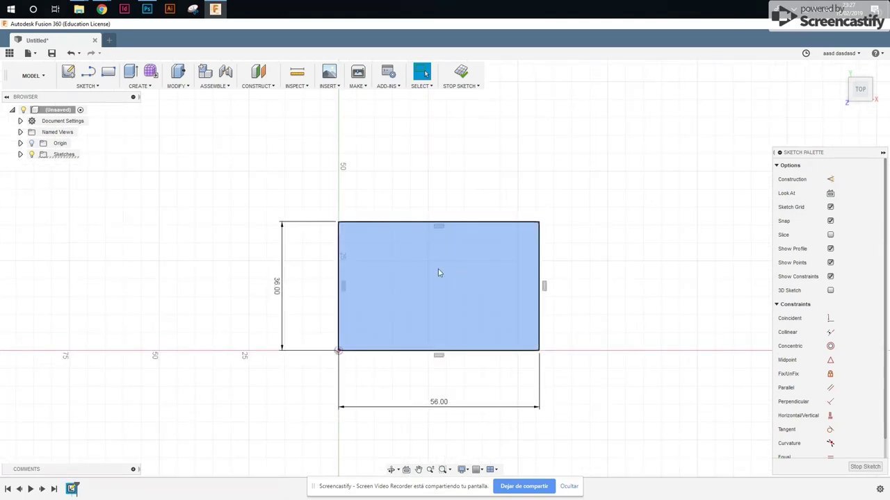
left_click(90, 87)
left_click(102, 282)
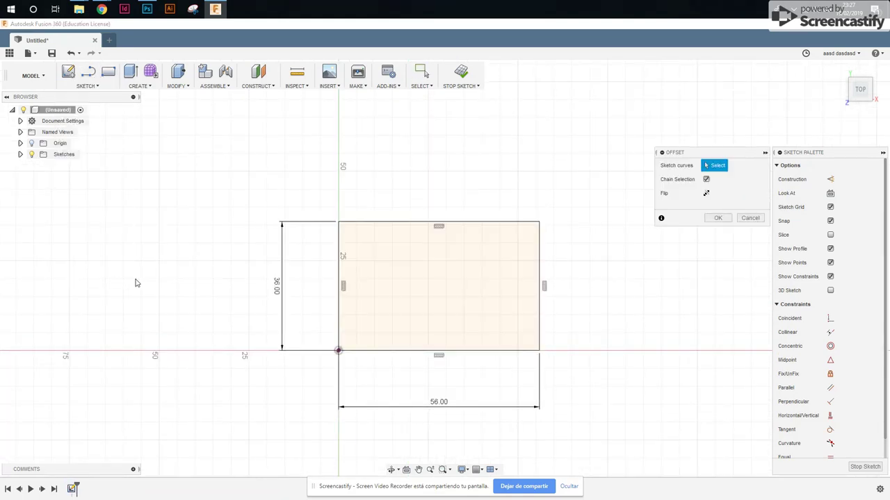
left_click(498, 221)
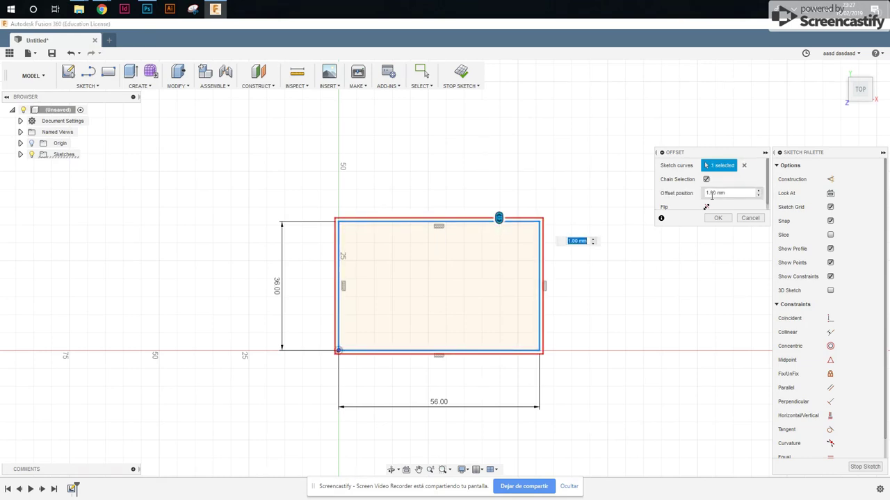
type("2")
left_click(720, 220)
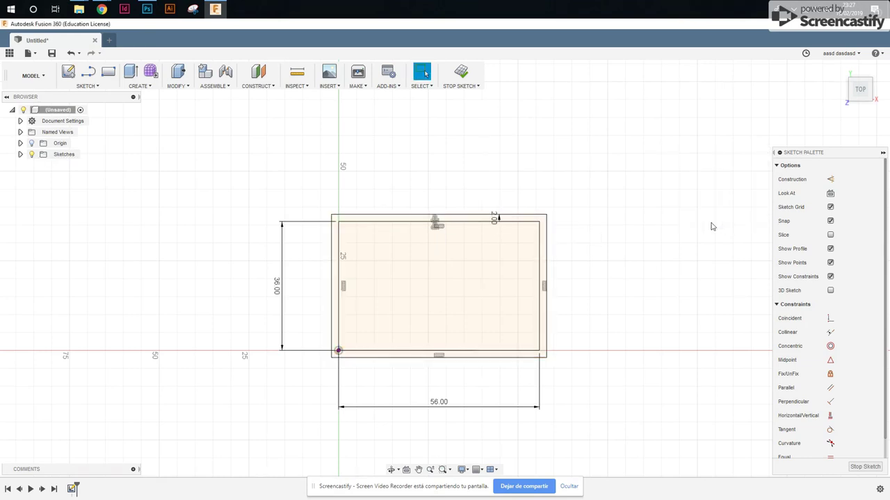
left_click(465, 273)
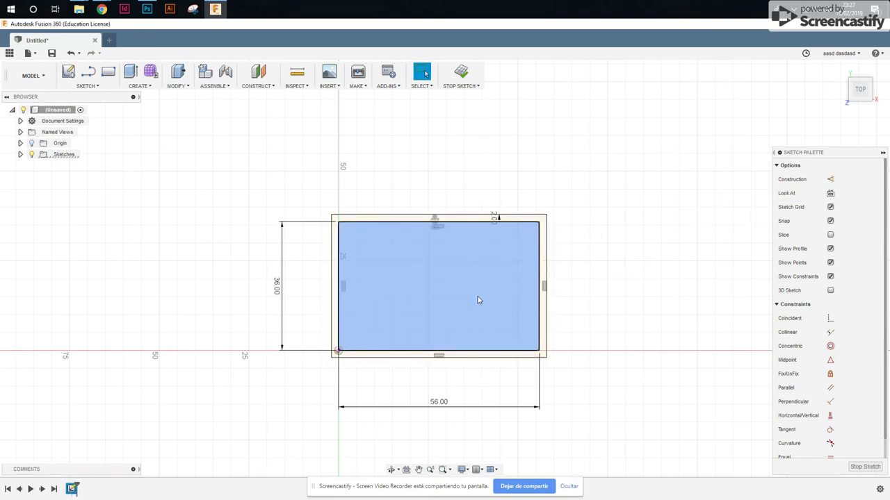
key("e")
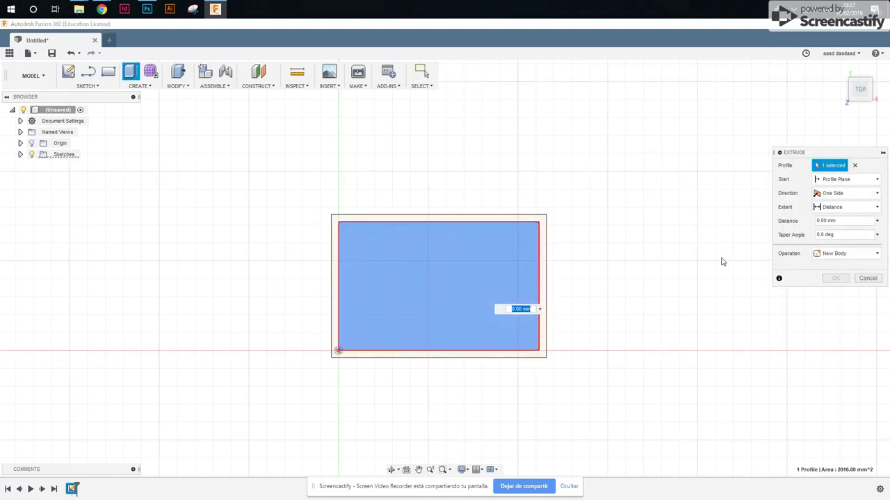
- Extrude the inner profile 2 mm as a new body to form the base plate
left_click(391, 469)
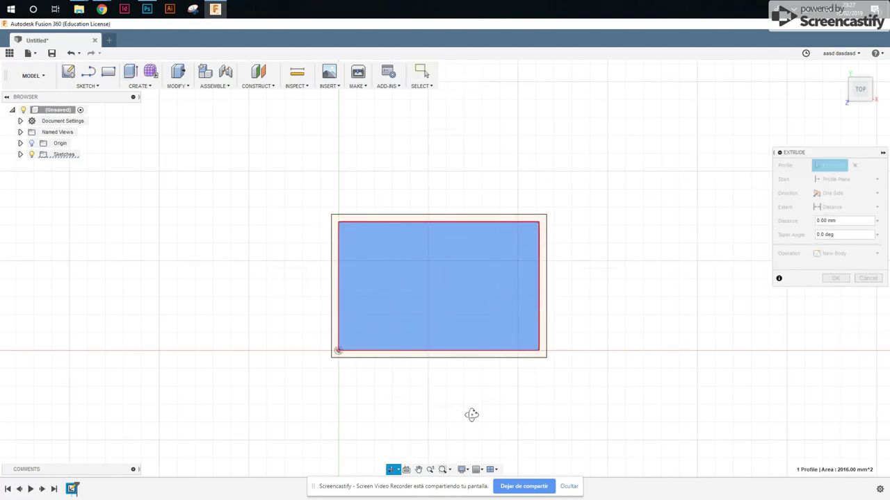
left_click_drag(470, 413, 443, 367)
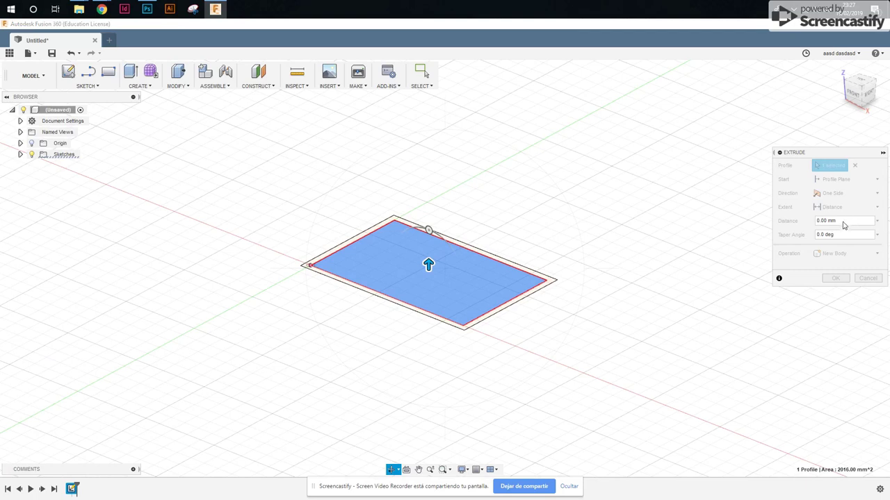
left_click(842, 226)
type("3")
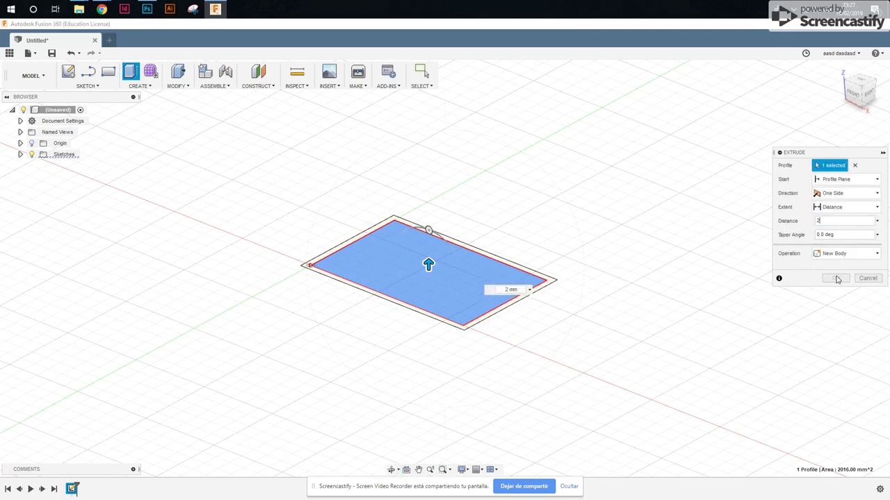
left_click(835, 278)
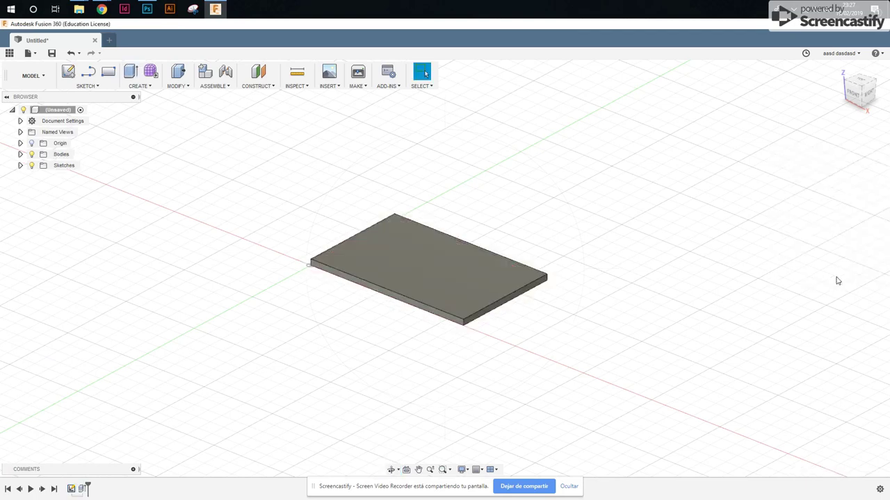
- Show Sketch1 again and select its outer 2 mm offset ring profile
left_click(20, 165)
left_click(39, 177)
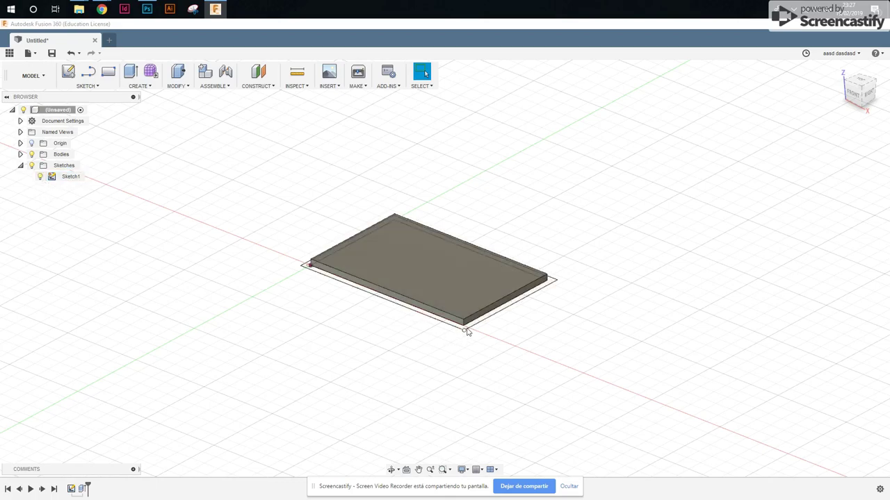
scroll(465, 333, "up", 2)
scroll(462, 332, "up", 2)
scroll(459, 331, "up", 2)
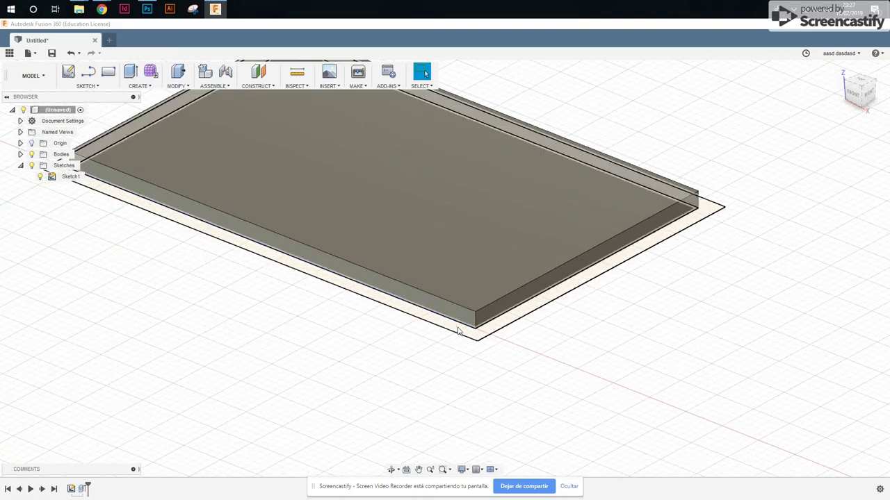
left_click(459, 331)
scroll(460, 330, "up", 1)
scroll(462, 329, "down", 3)
scroll(465, 328, "down", 2)
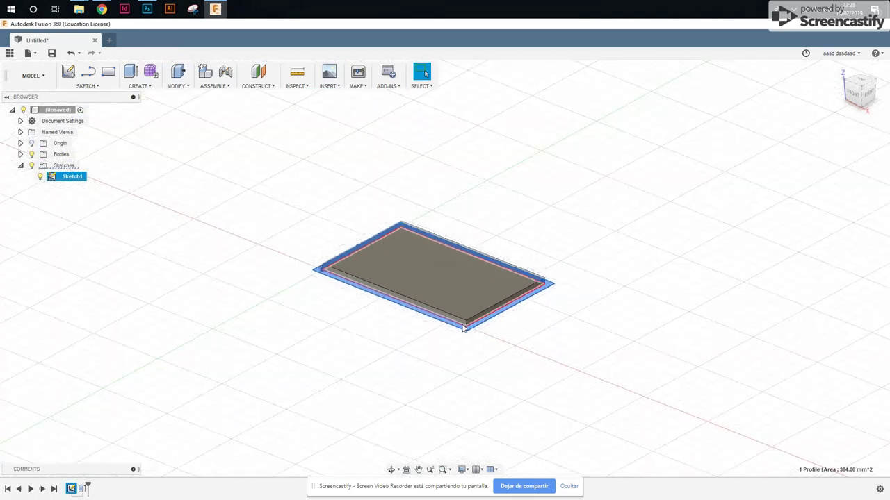
scroll(464, 328, "up", 1)
- Extrude the outer ring 28 mm, joined to the base plate, to form the walls
key("e")
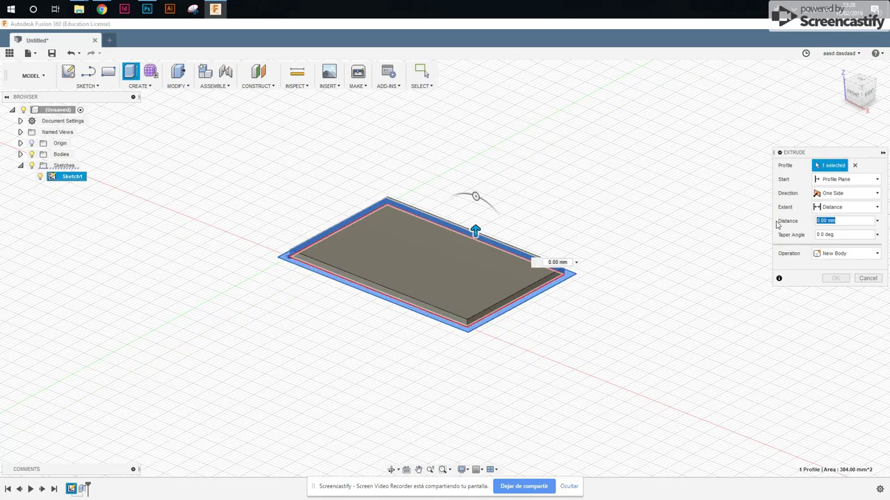
type("8")
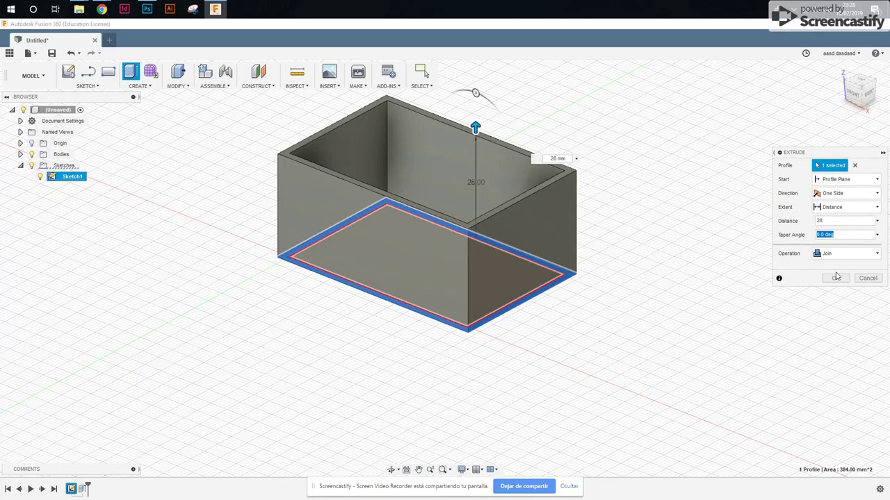
left_click(836, 278)
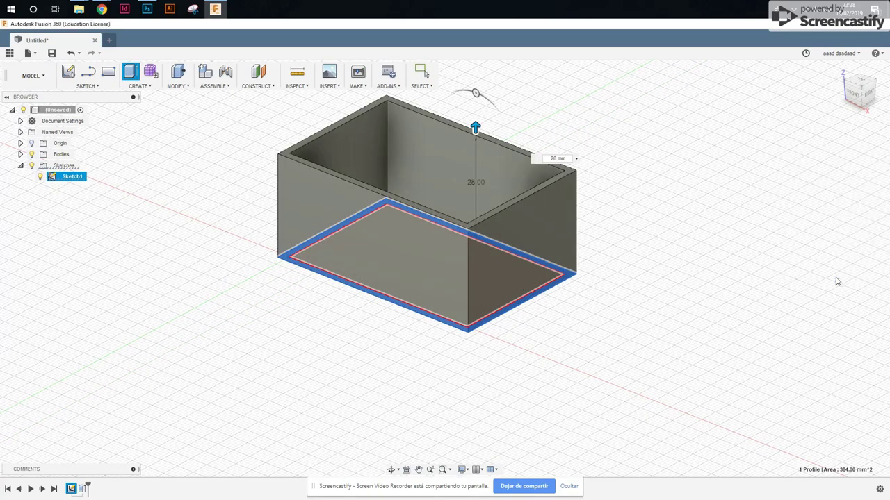
left_click(419, 469)
left_click_drag(417, 334, 479, 389)
- Start a sketch on the box's front face and add a driven 28 mm height dimension
left_click(68, 71)
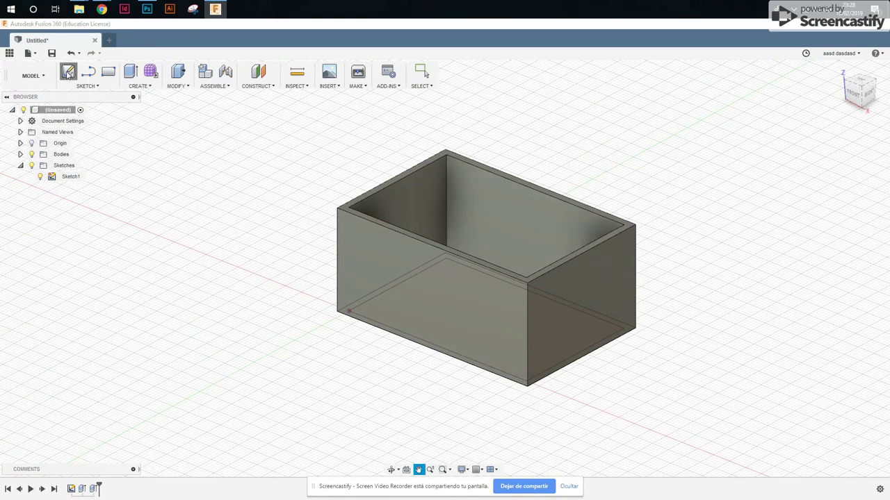
left_click(440, 299)
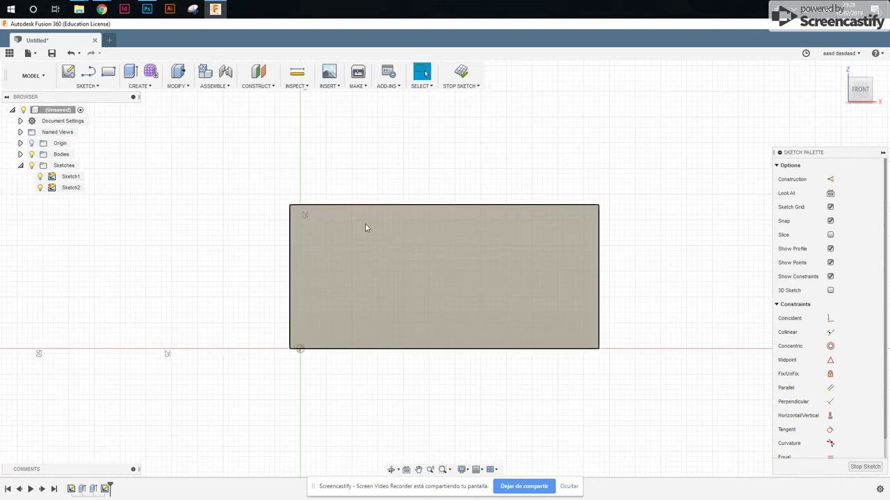
key("d")
left_click(368, 205)
left_click(371, 348)
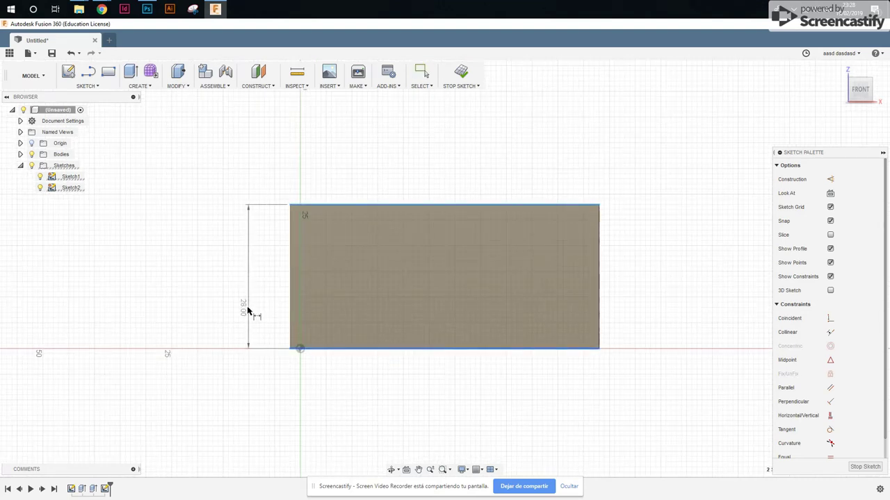
left_click(248, 311)
key("Return")
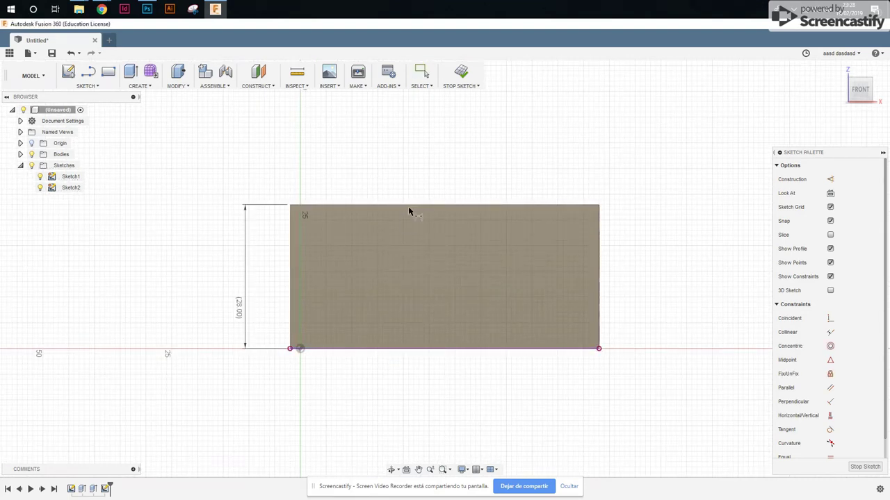
- Add another driven height dimension and a driven 60 mm width dimension to the outline
left_click(409, 206)
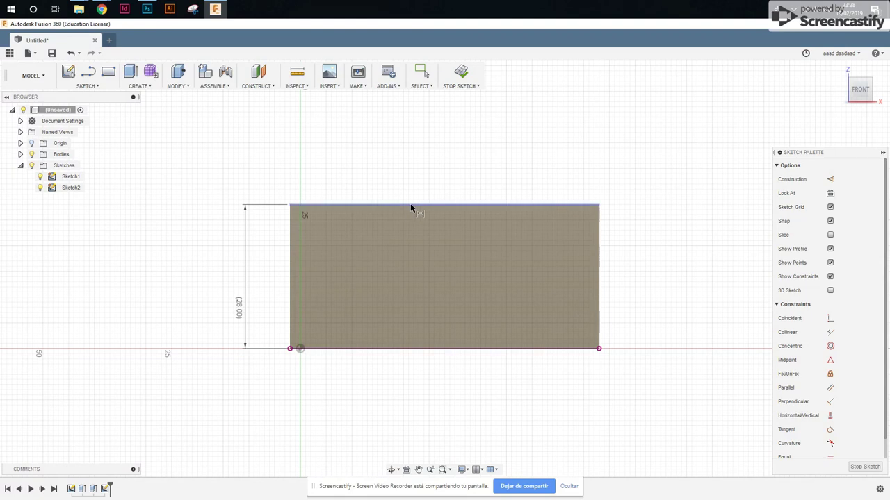
left_click(407, 350)
left_click(648, 372)
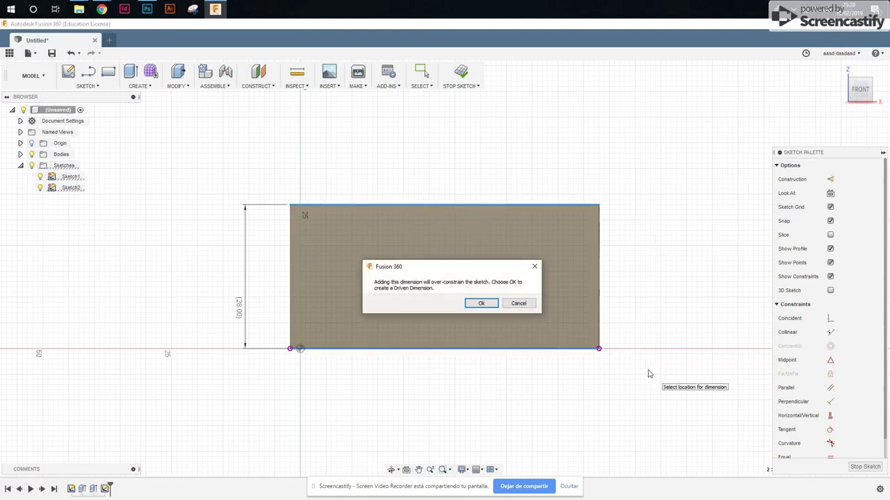
key("Return")
left_click(599, 244)
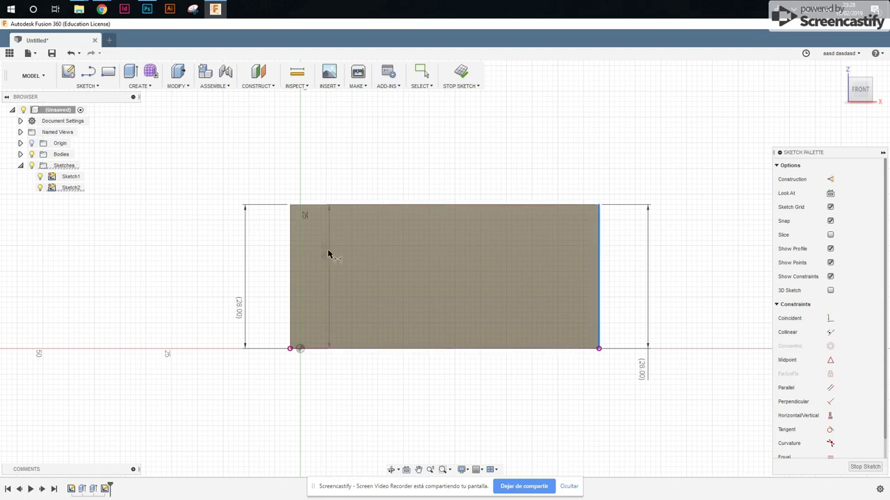
left_click(290, 252)
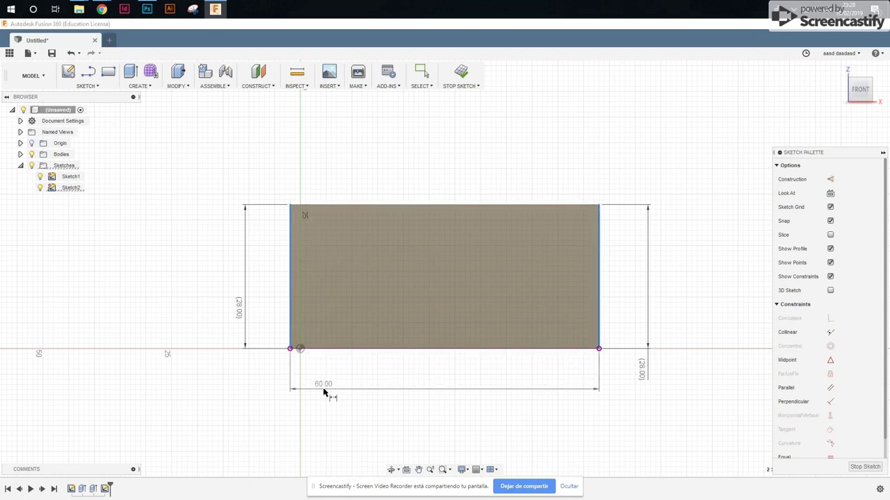
left_click(323, 393)
key("Return")
- Draw the first 10 × 5 mm notch rectangle down from the top edge
key("r")
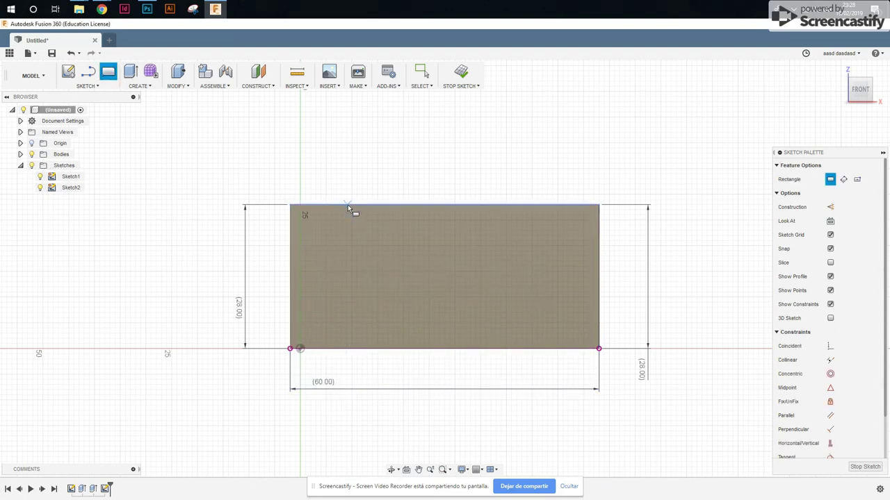
left_click(348, 205)
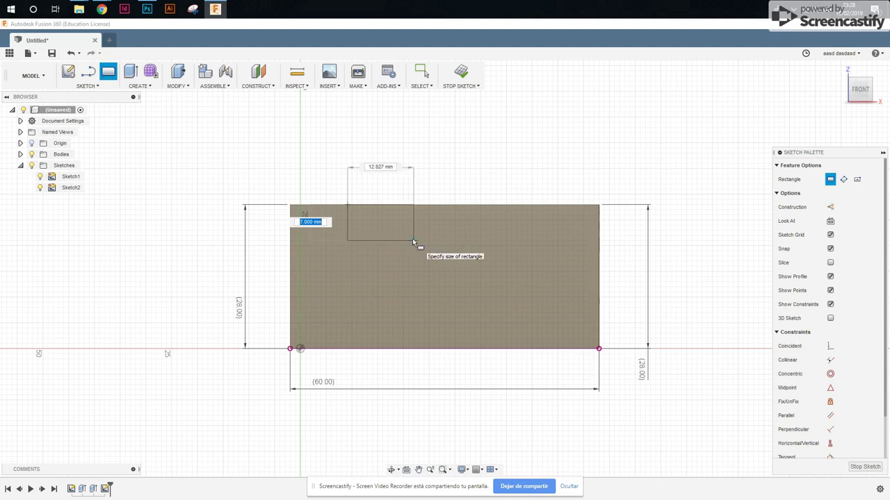
type("5")
key("Tab")
type("10")
key("Return")
key("Escape")
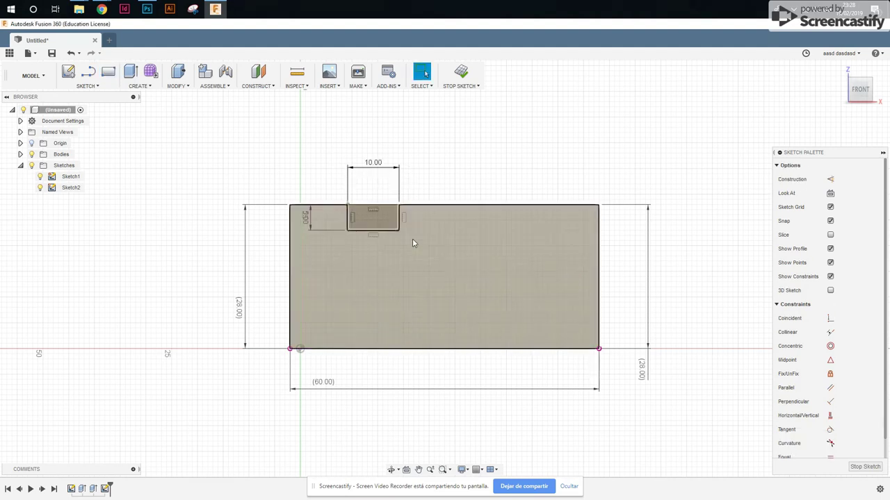
- Draw a second 10 × 5 mm notch rectangle further along the top edge
key("r")
left_click(489, 204)
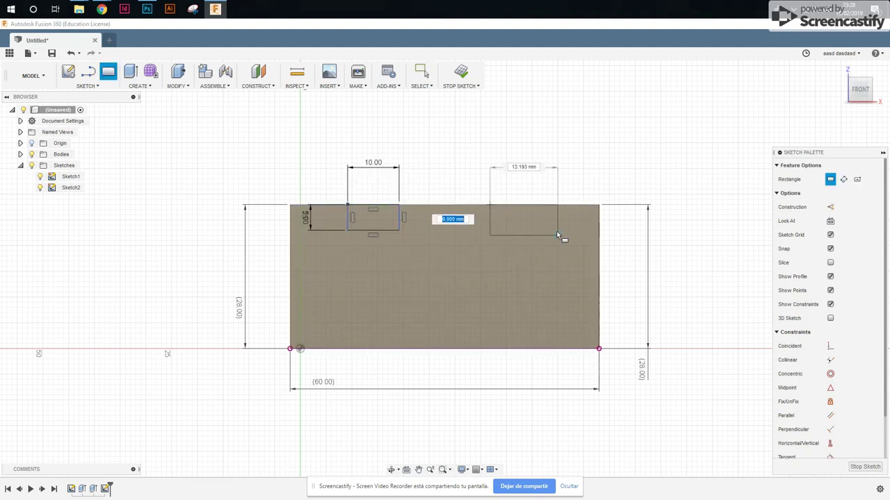
type("5")
key("Tab")
type("10")
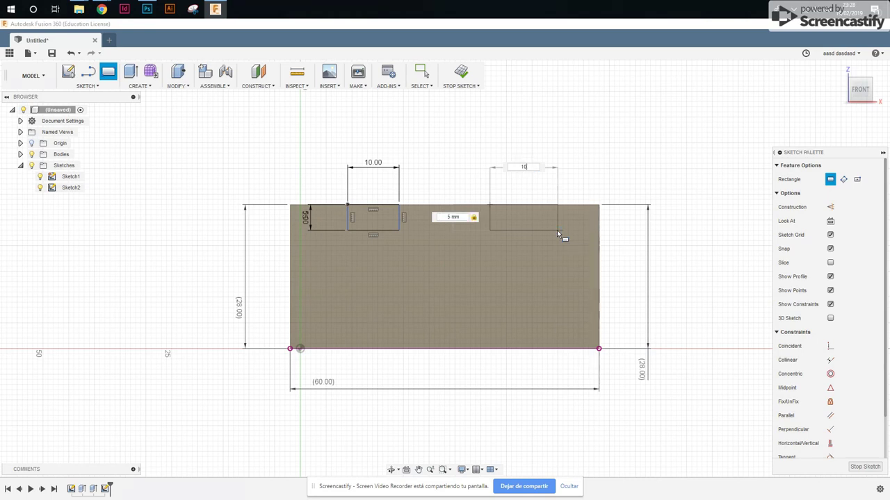
key("Return")
key("Escape")
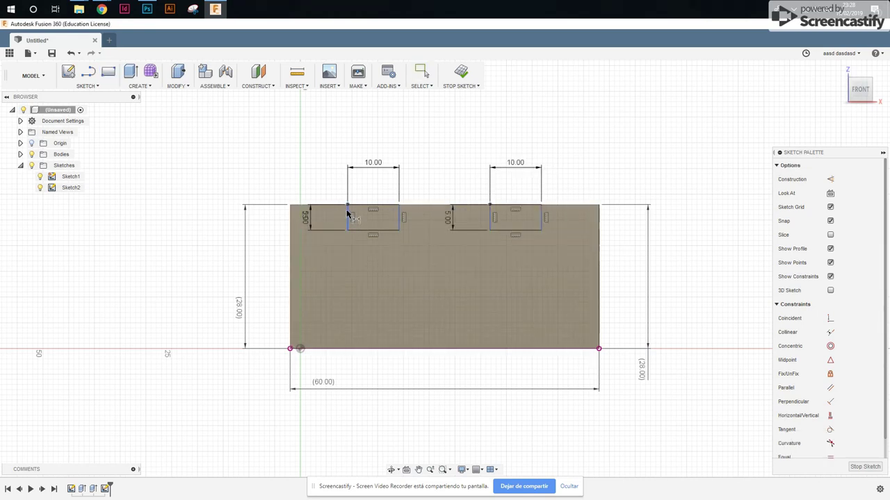
left_click(290, 218)
- Dimension the first notch 13.333 mm from the left end and the notch gap 13.334 mm
left_click(306, 181)
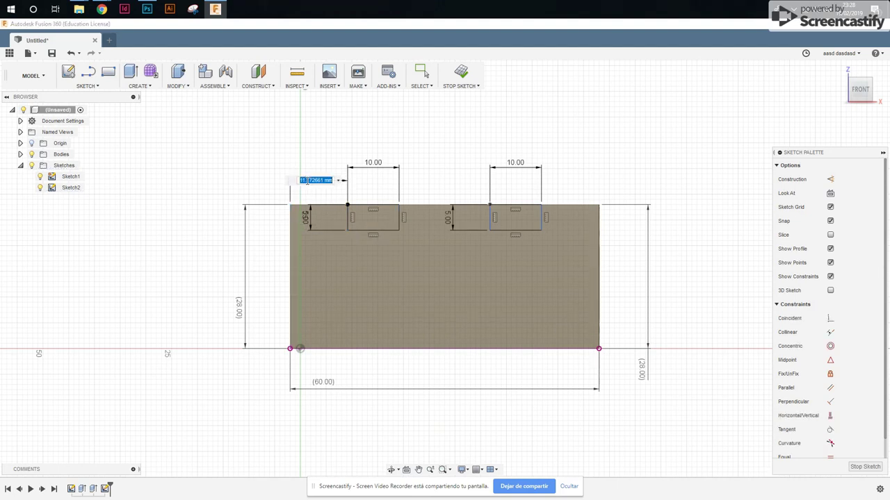
type("3.333")
key("Return")
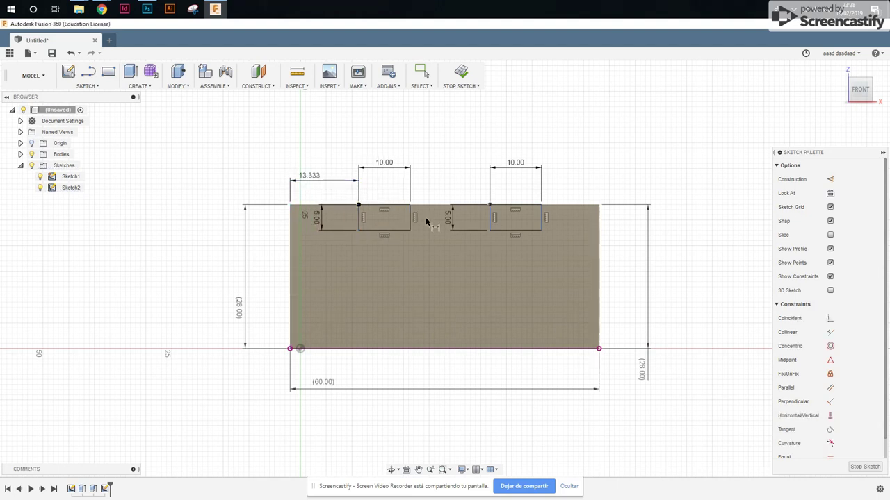
left_click(410, 219)
left_click(490, 217)
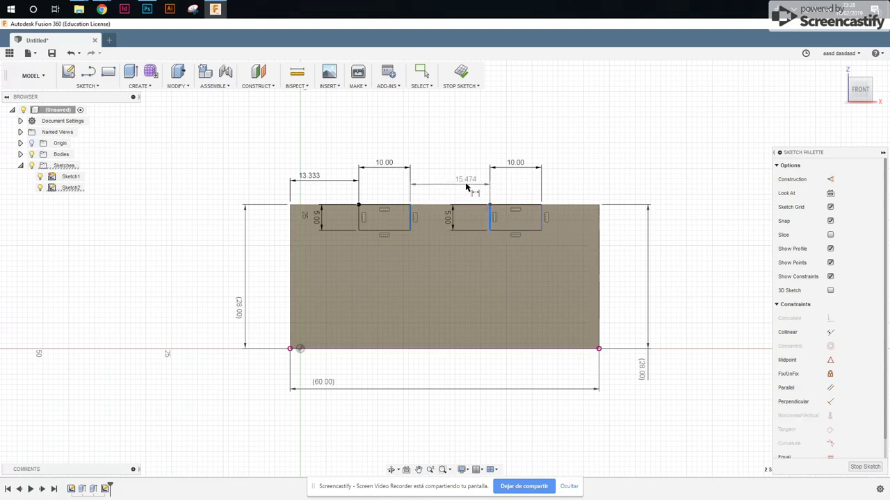
left_click(468, 182)
type("13.334")
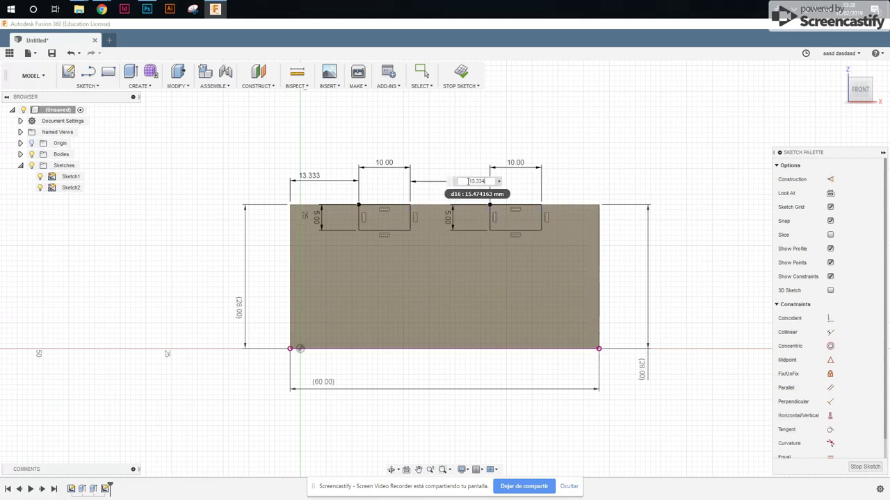
key("Return")
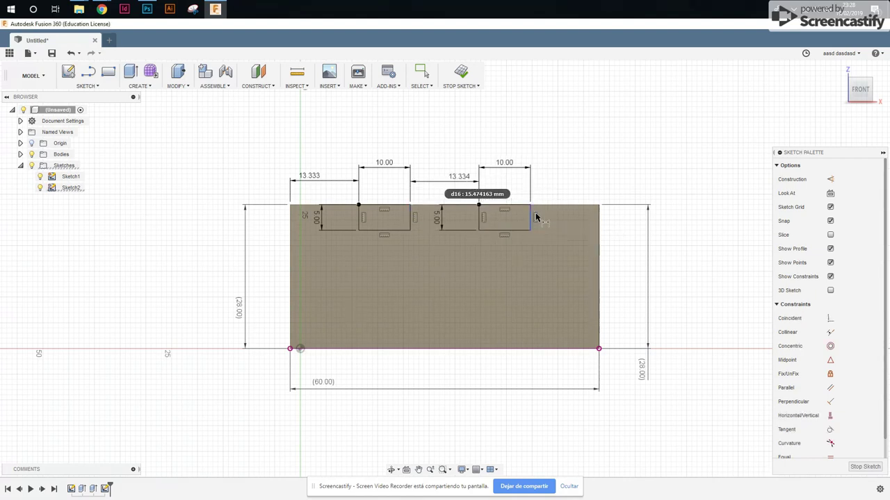
- Add a driven right-end offset dimension, finish the sketch, and select the first notch profile
left_click(530, 217)
left_click(599, 218)
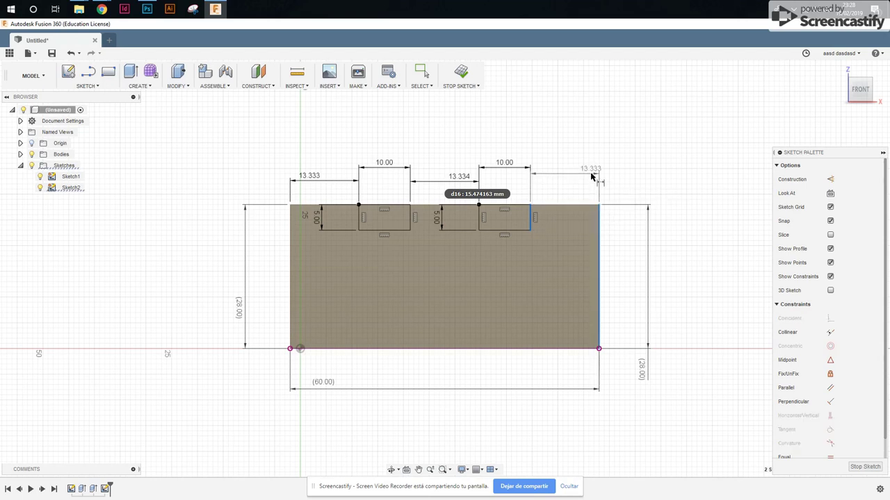
left_click(593, 180)
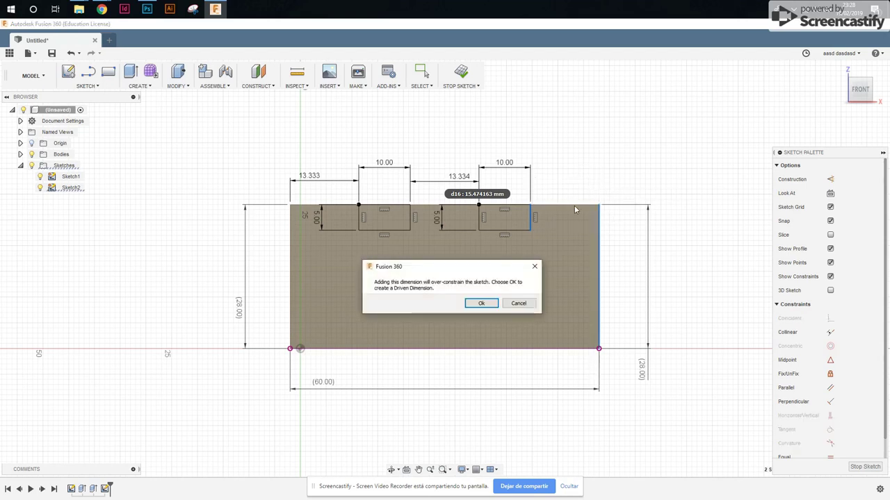
left_click(482, 304)
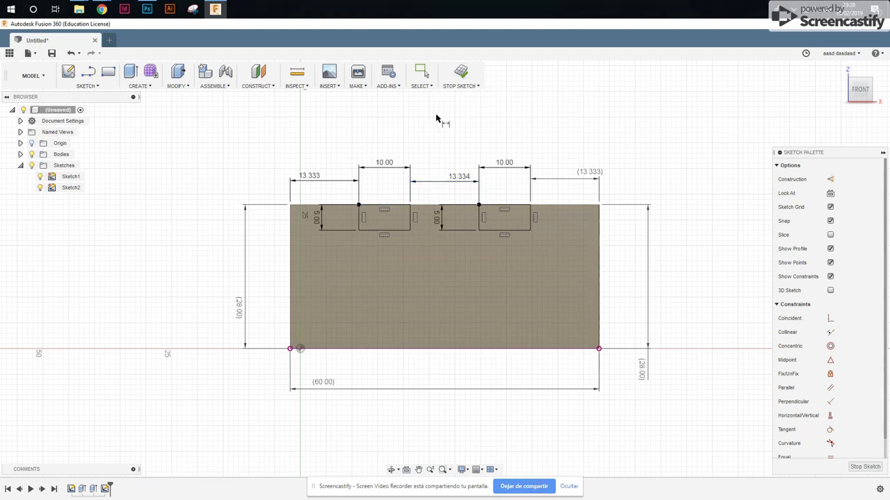
left_click(459, 78)
left_click(383, 218)
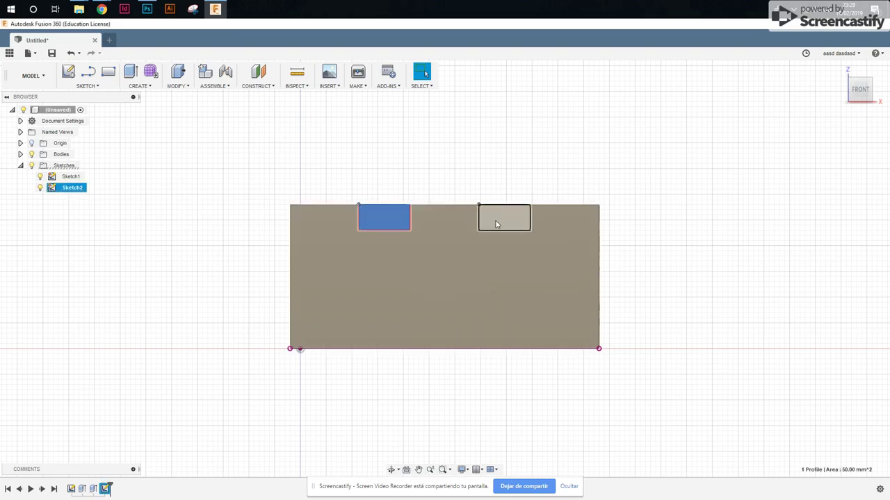
- Extrude both notch profiles To Object up to the front face, cutting them through the long walls
left_click(496, 224, "shift")
left_click(392, 469)
mouse_move(634, 294)
left_mouse_down()
mouse_move(596, 310)
mouse_move(601, 278)
left_mouse_up()
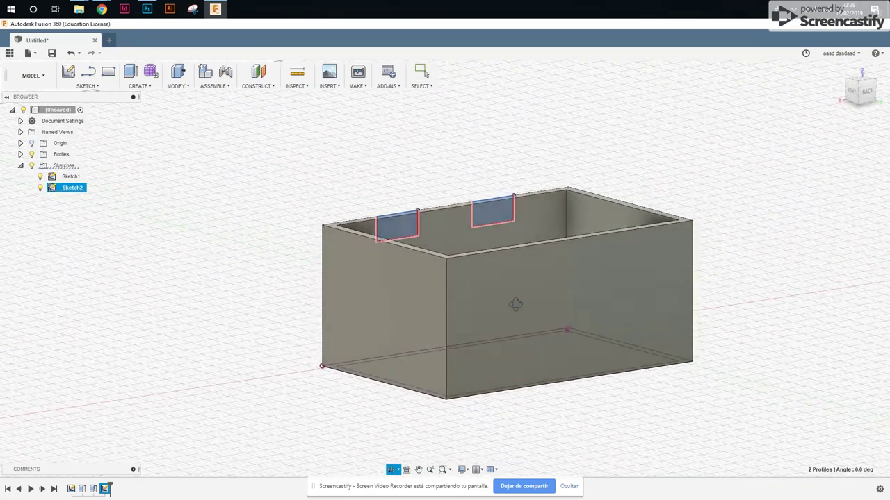
key("e")
left_click(836, 180)
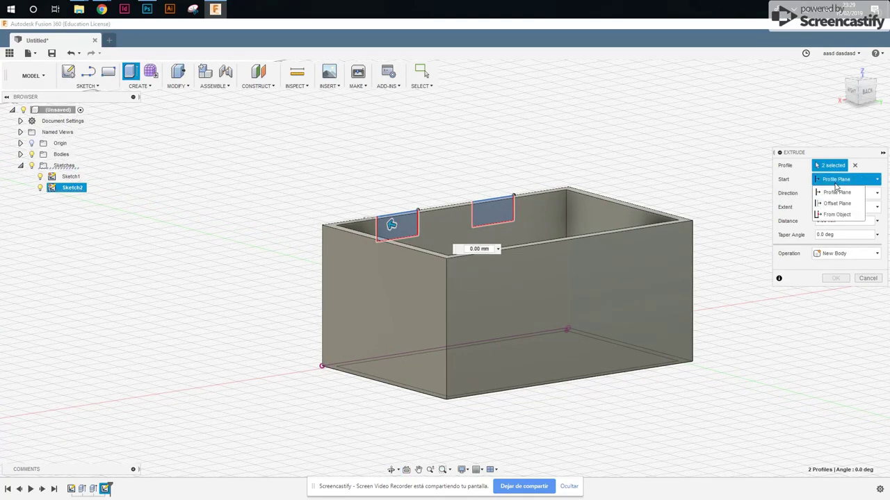
left_click(840, 192)
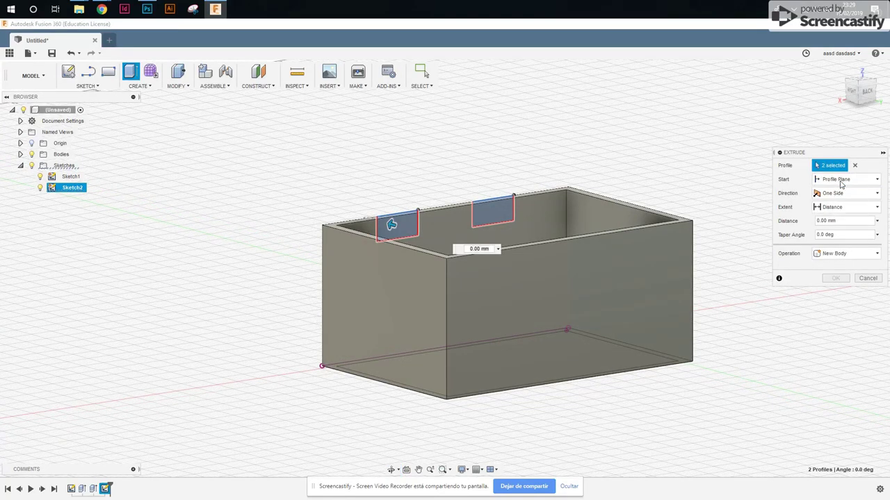
left_click(844, 193)
left_click(833, 206)
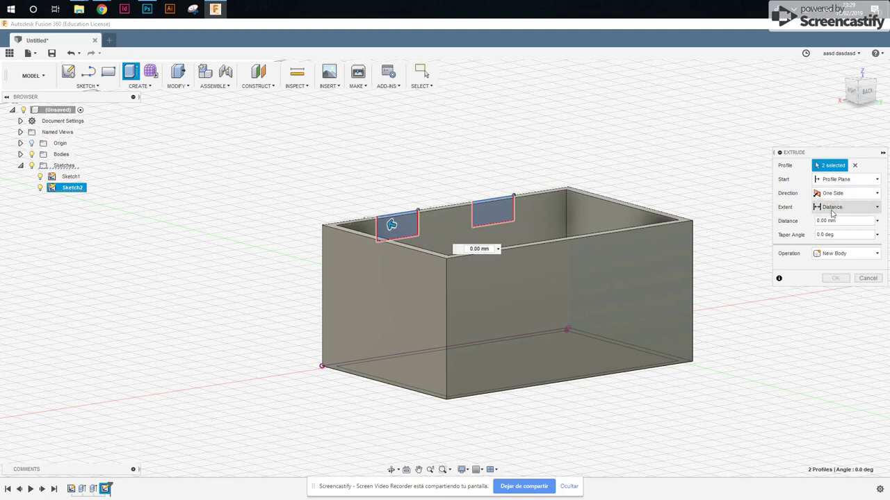
left_click(842, 207)
left_click(834, 230)
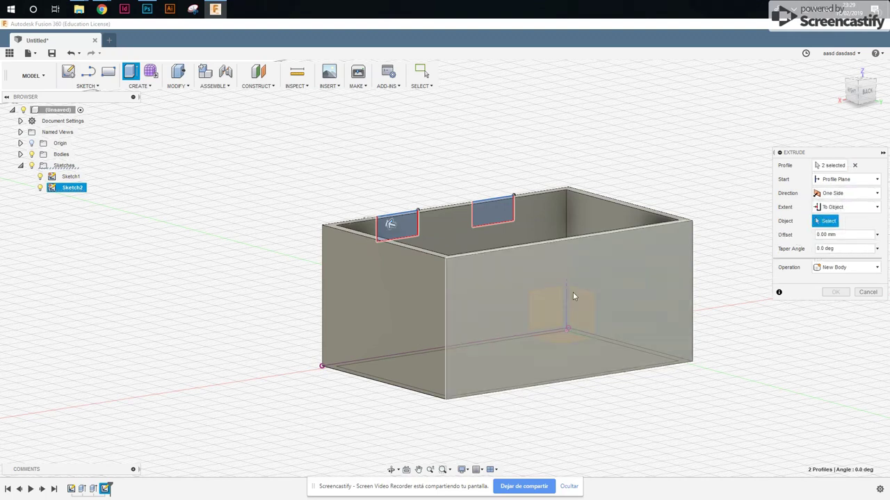
left_click(608, 282)
left_click(835, 334)
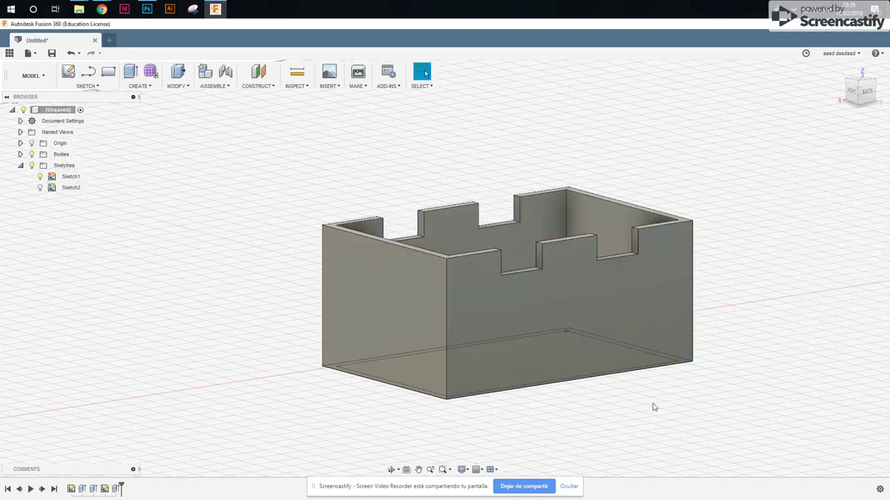
- Start a sketch on the wall face and draw a 10 × 5 mm notch rectangle at its top edge
left_click(390, 469)
left_click_drag(400, 409, 419, 407)
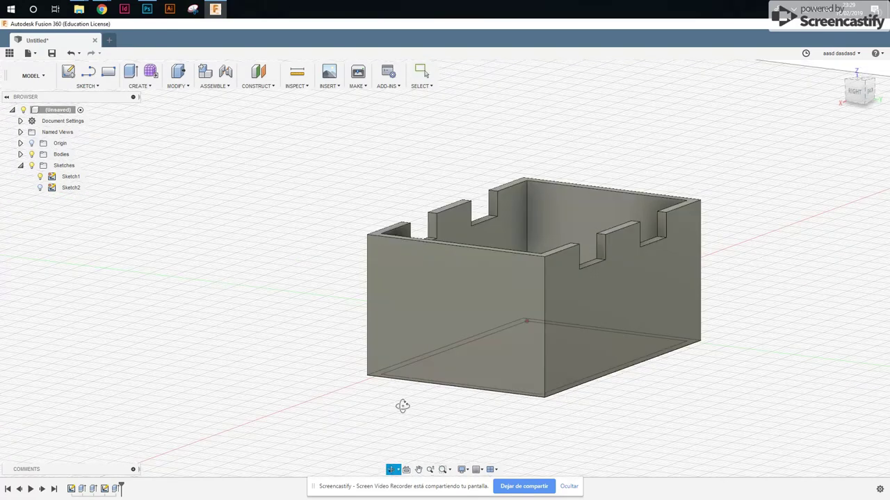
left_click(68, 71)
left_click(545, 258)
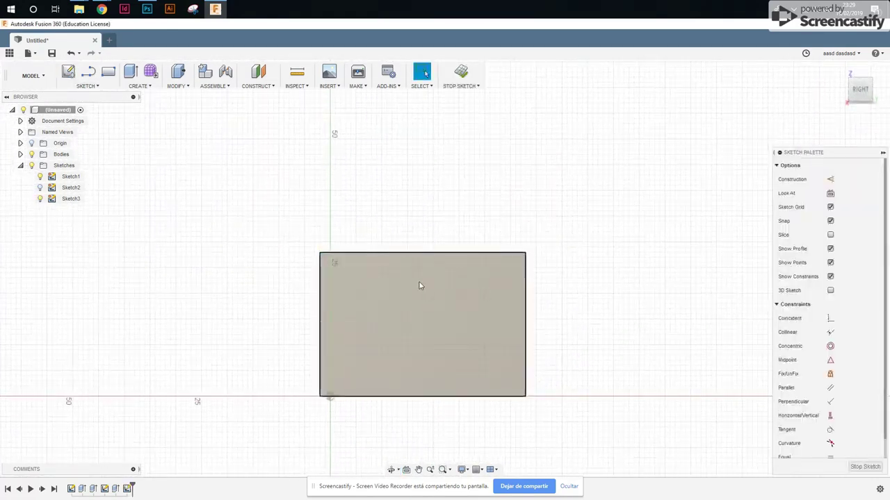
key("r")
left_click(393, 253)
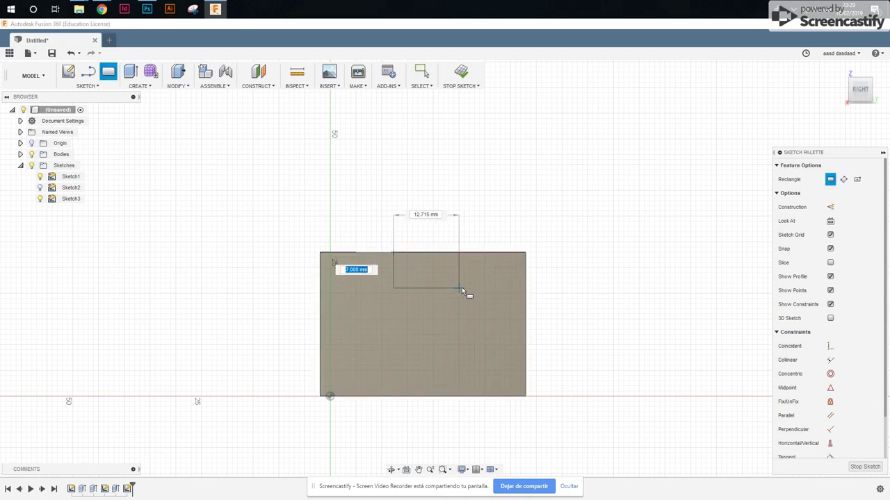
type("5")
key("Tab")
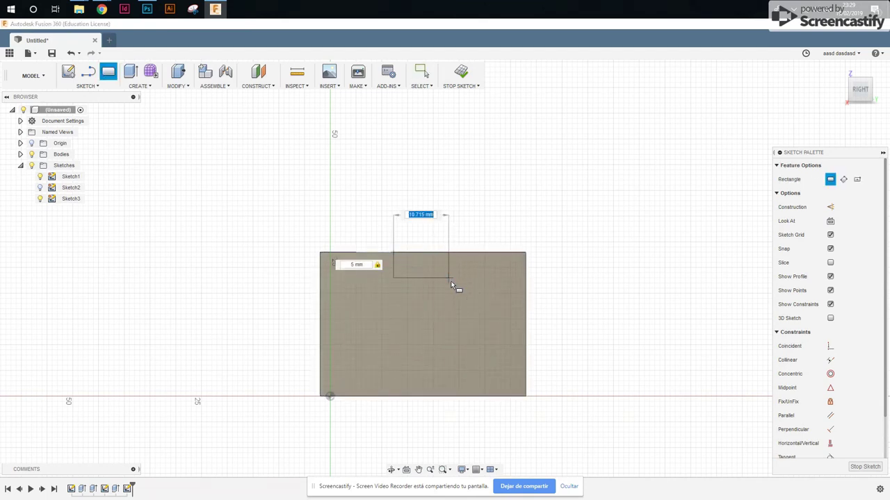
type("0")
key("Return")
key("Escape")
- Dimension the notch's spacing from the wall's right and left edges, the left one driven
key("d")
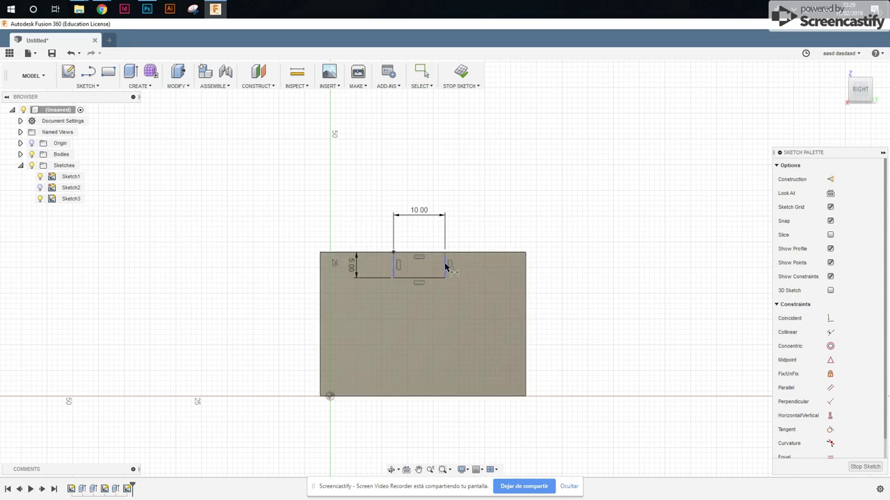
left_click(444, 262)
left_click(527, 259)
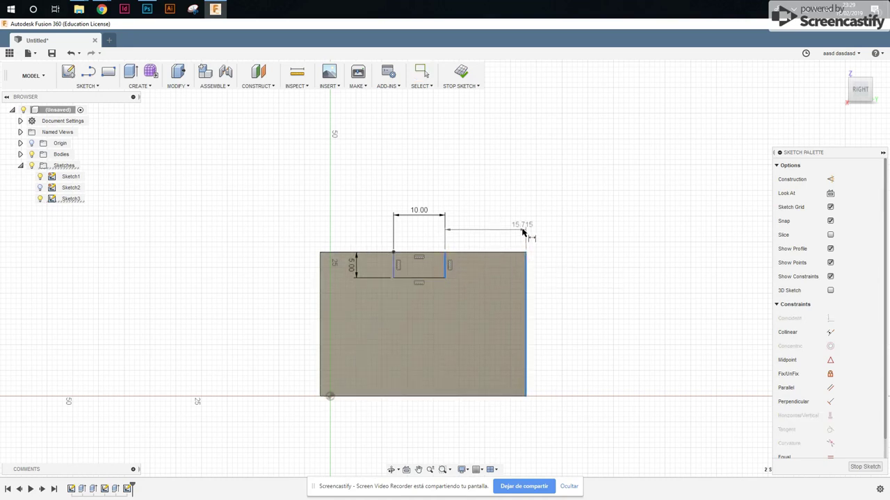
left_click(517, 232)
key("Return")
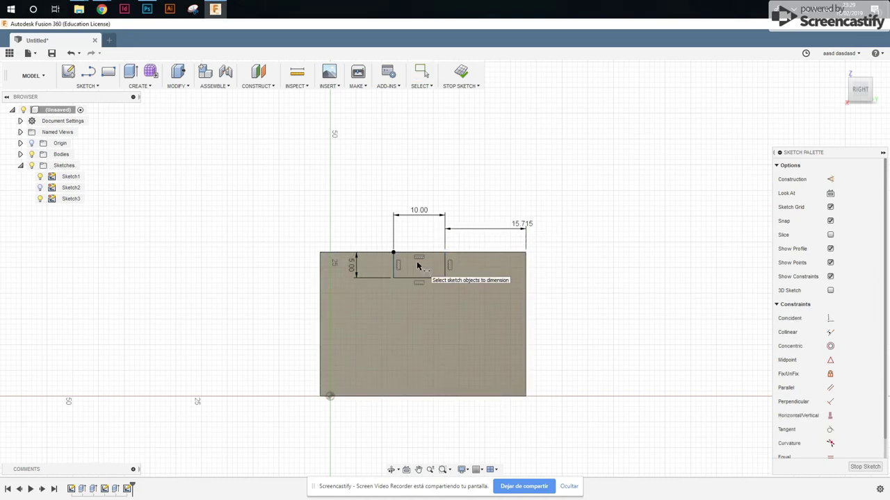
left_click(394, 270)
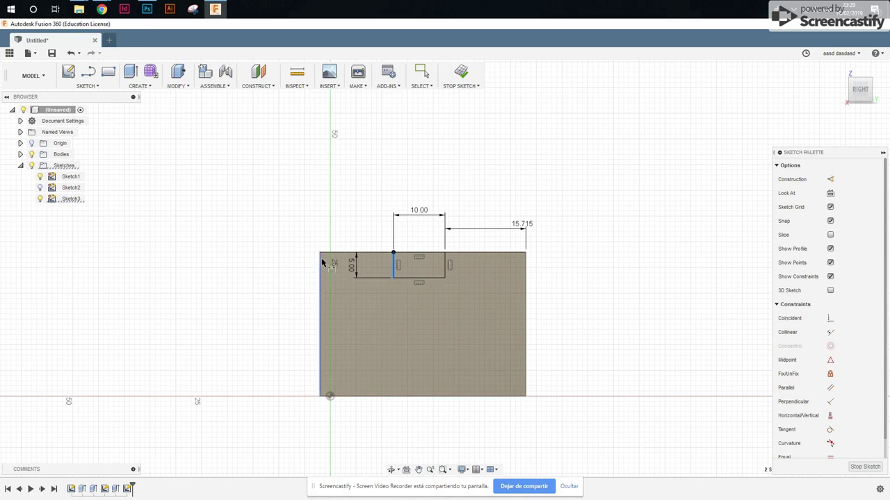
left_click(322, 262)
left_click(339, 233)
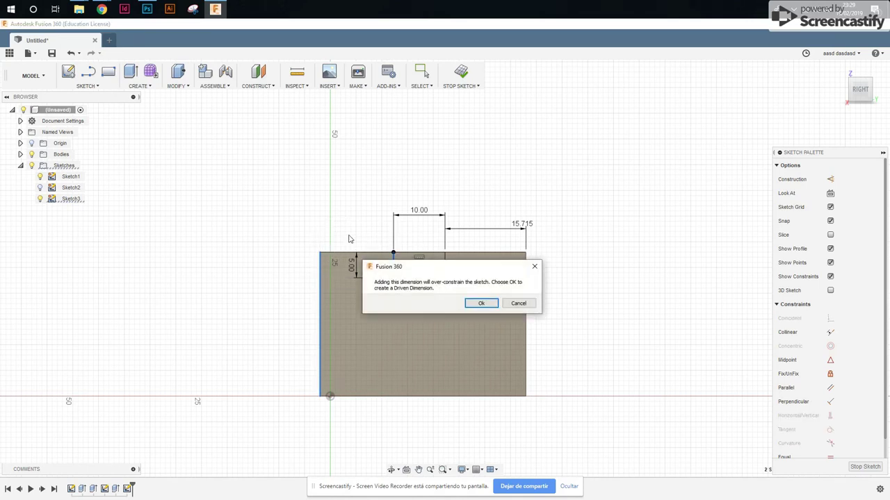
left_click(480, 304)
- Change the right spacing to 15 mm to centre the notch and finish the sketch
double_click(524, 227)
type("14")
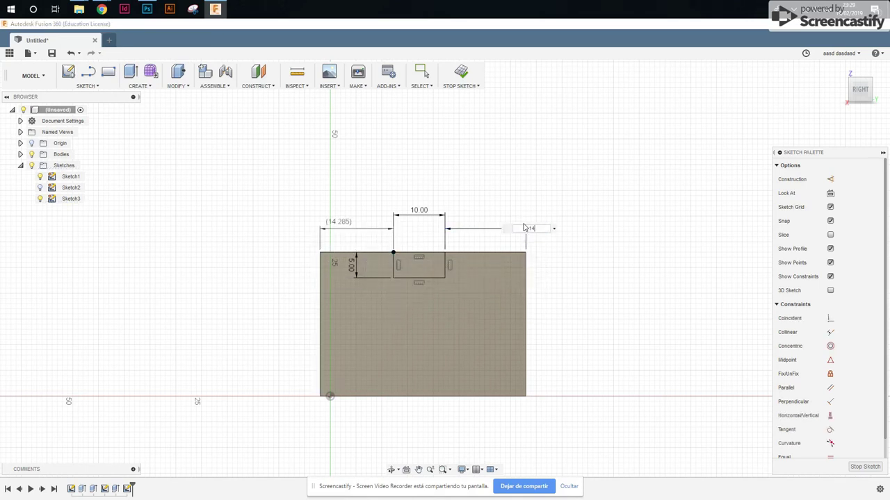
type("15")
key("Return")
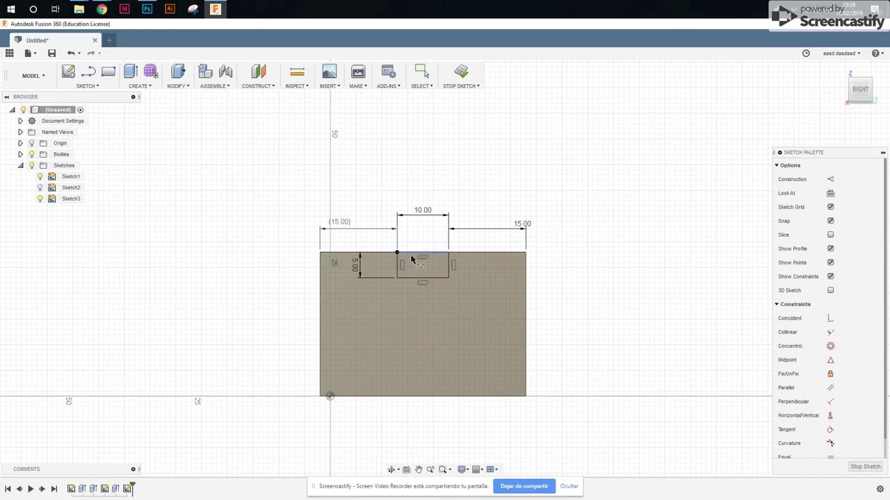
left_click(449, 74)
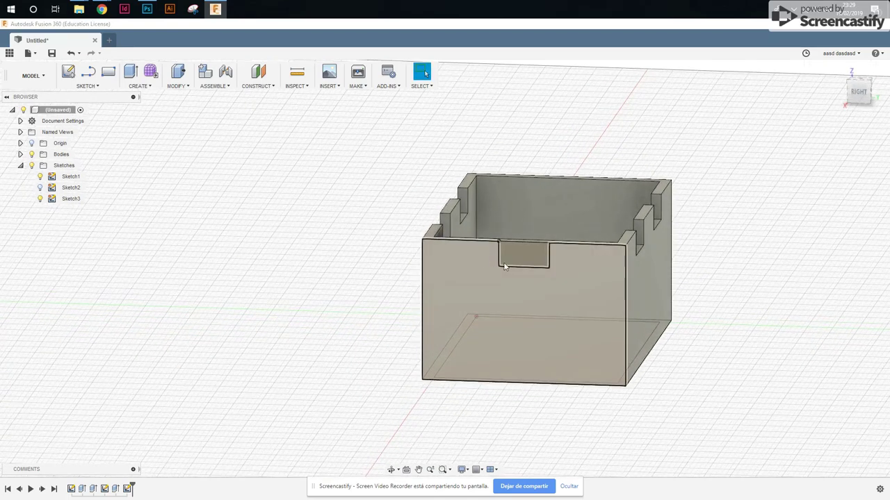
- Extrude the notch profile To Object up to the opposite end wall face, cutting both end walls
left_click(390, 470)
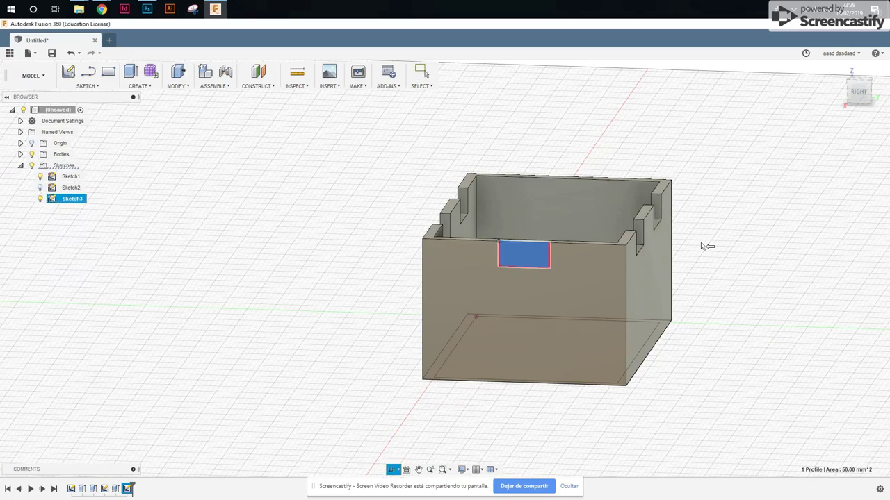
key("Escape")
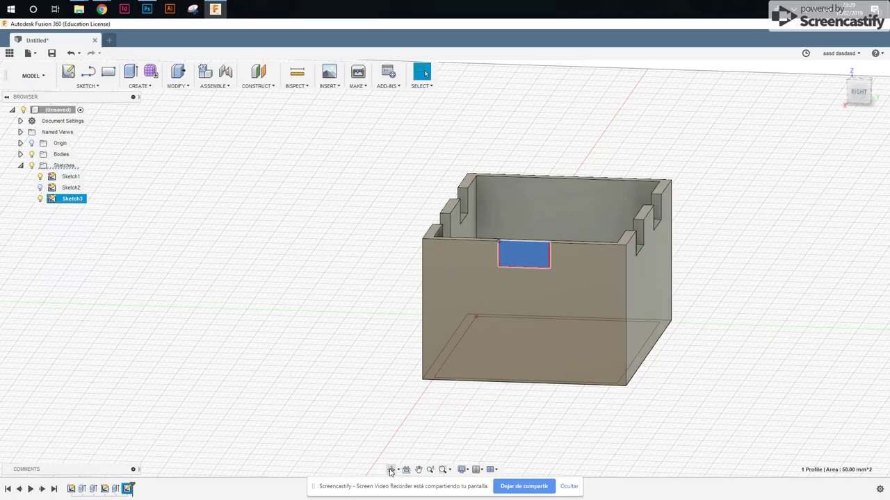
left_click(390, 470)
mouse_move(672, 266)
left_mouse_down()
mouse_move(574, 286)
mouse_move(560, 270)
mouse_move(550, 290)
left_mouse_up()
key("e")
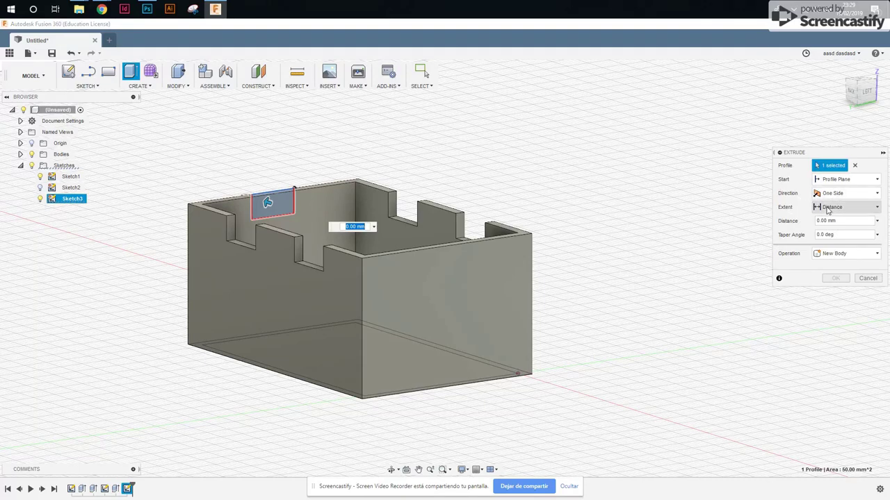
left_click(827, 208)
left_click(831, 230)
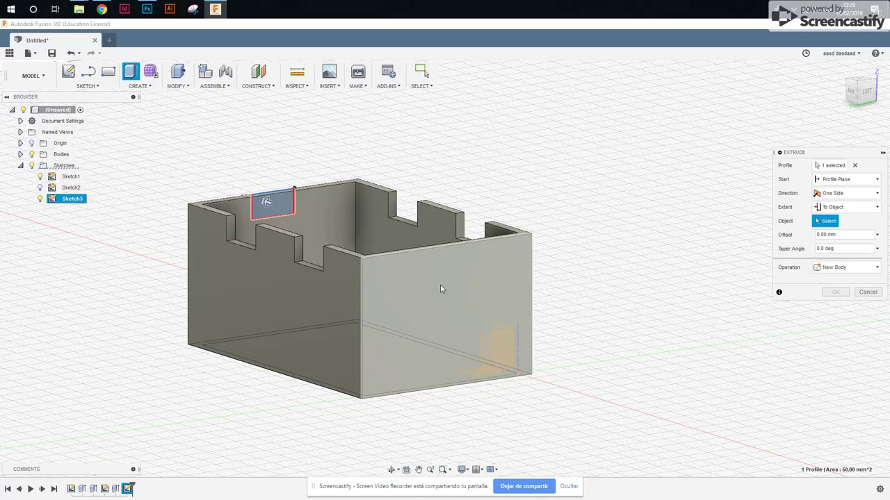
left_click(441, 285)
left_click(829, 336)
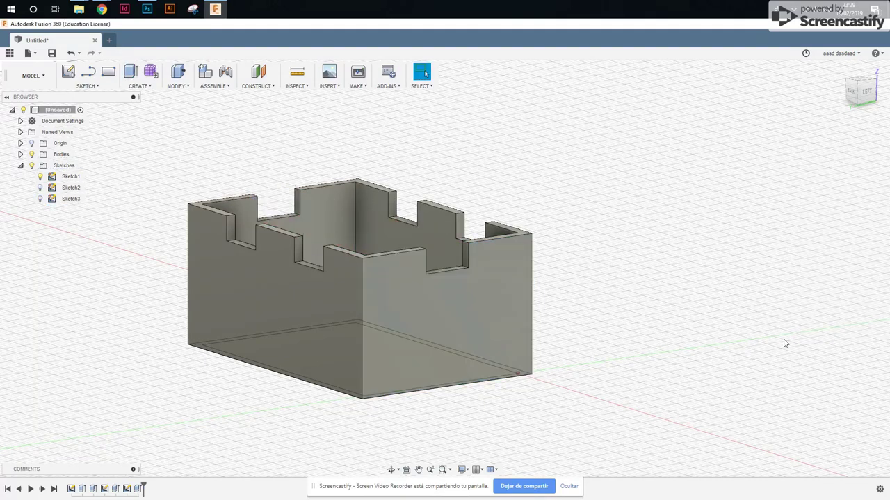
left_click(391, 469)
- Turn to the front wall, hide Sketch1, show Sketch2, and select the front wall face
mouse_move(348, 376)
left_mouse_down()
mouse_move(501, 374)
mouse_move(516, 382)
mouse_move(511, 390)
left_mouse_up()
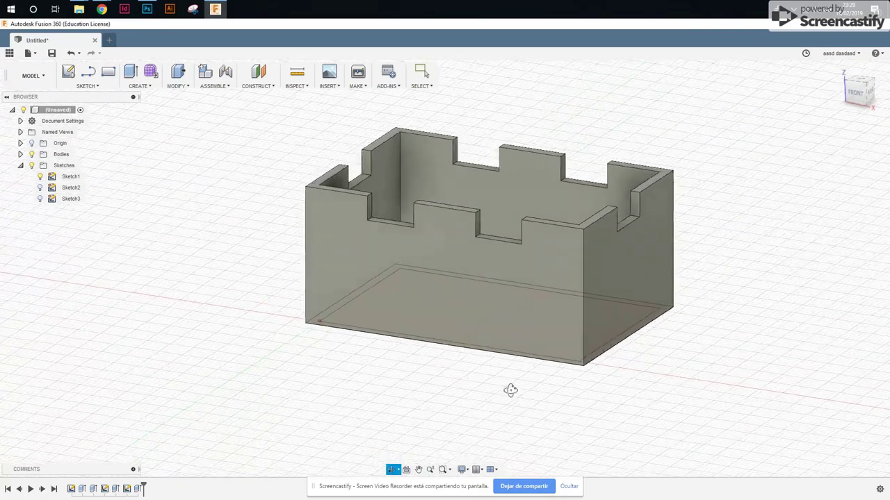
left_click(40, 178)
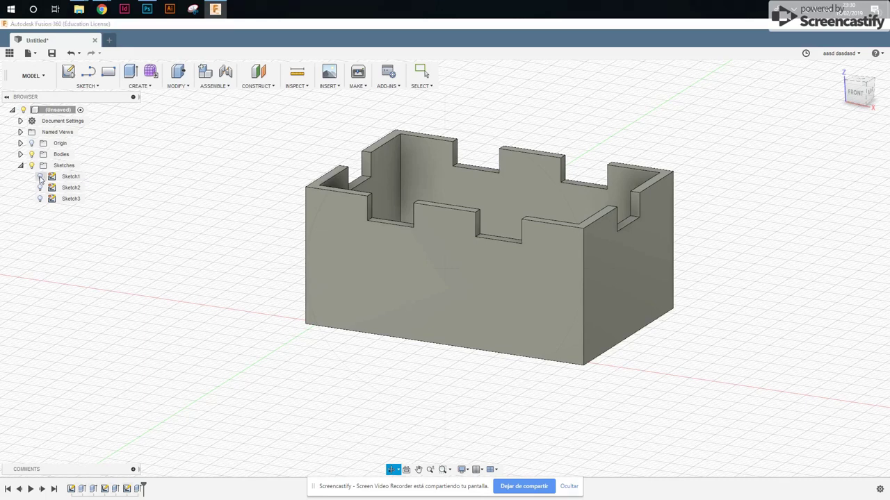
left_click(40, 176)
left_click(39, 177)
left_click(40, 188)
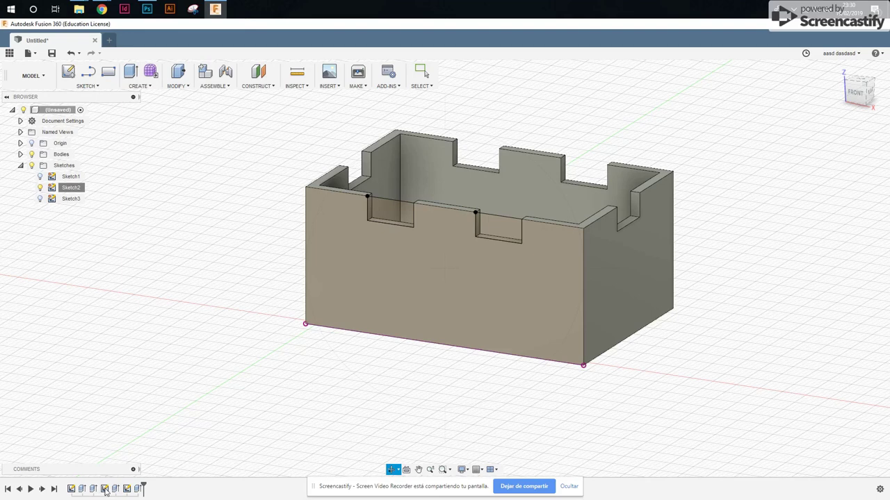
left_click(377, 271)
- Start a sketch on the front wall and draw the 2 mm-wide left border strip
left_click(69, 77)
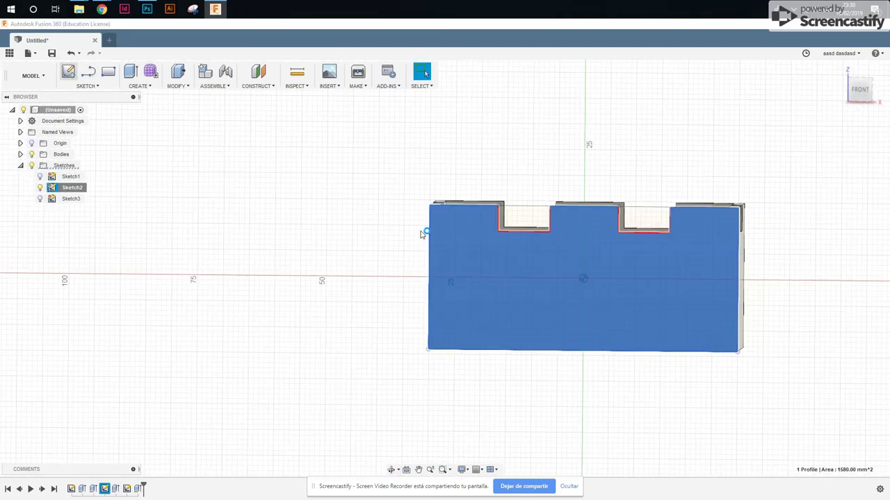
scroll(585, 249, "up", 2)
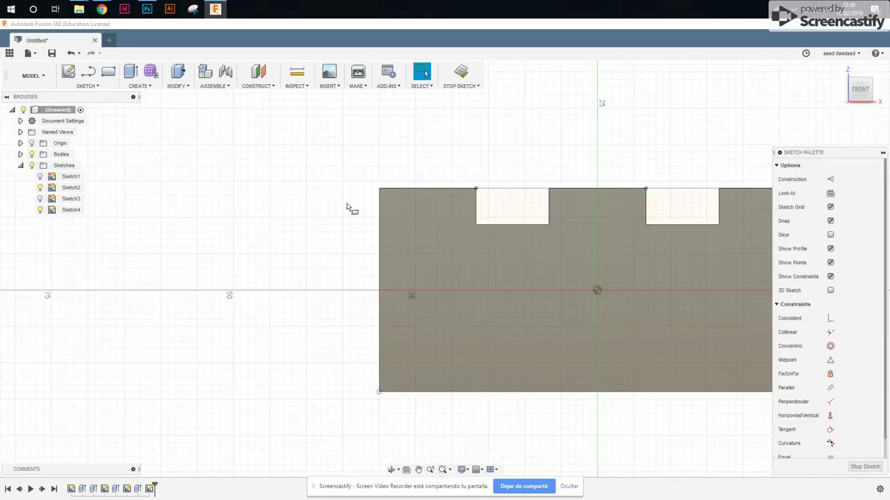
key("r")
left_click(378, 188)
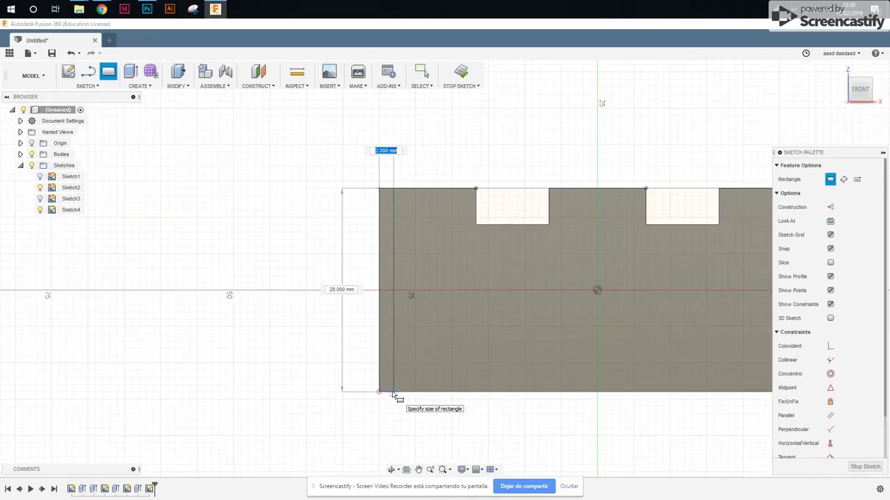
left_click(393, 394)
key("Escape")
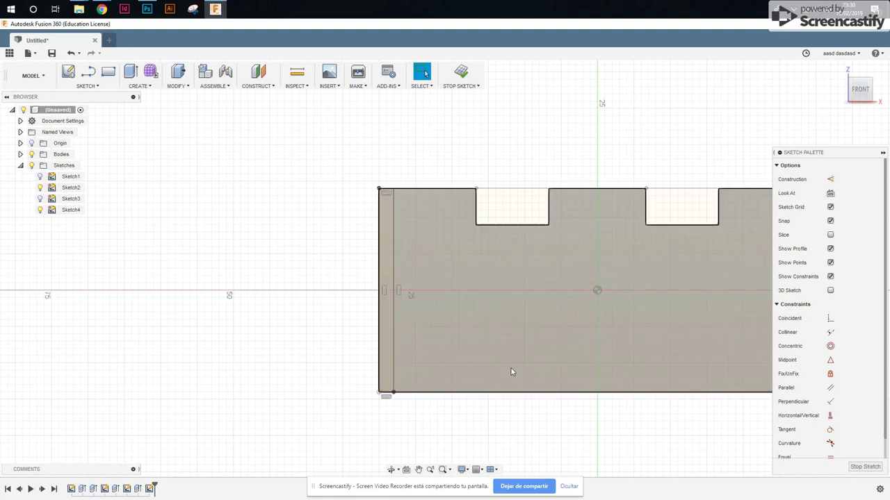
- Draw the 2 mm bottom and right border strips along the front wall
left_click(418, 470)
left_click_drag(560, 373, 433, 381)
left_click(108, 72)
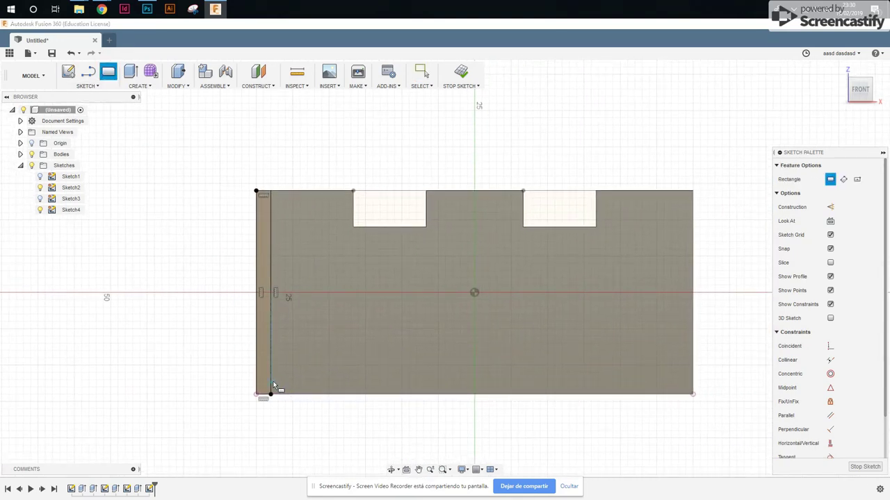
left_click(271, 394)
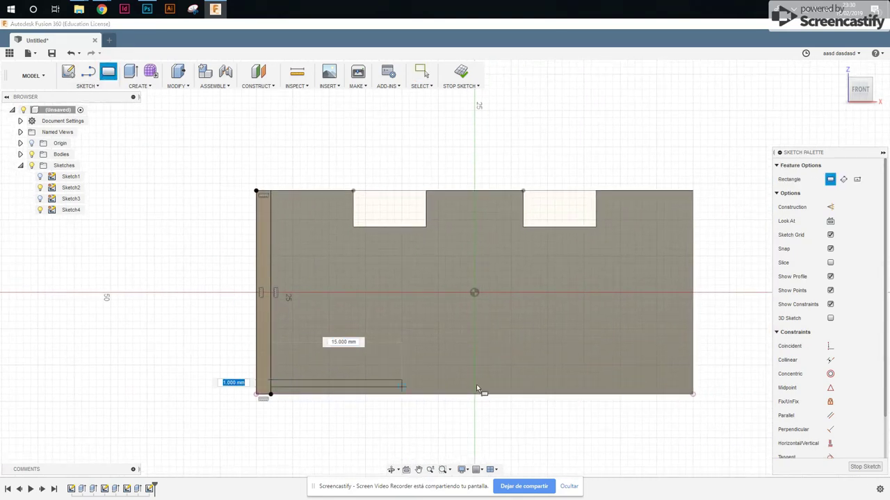
left_click(693, 393)
key("r")
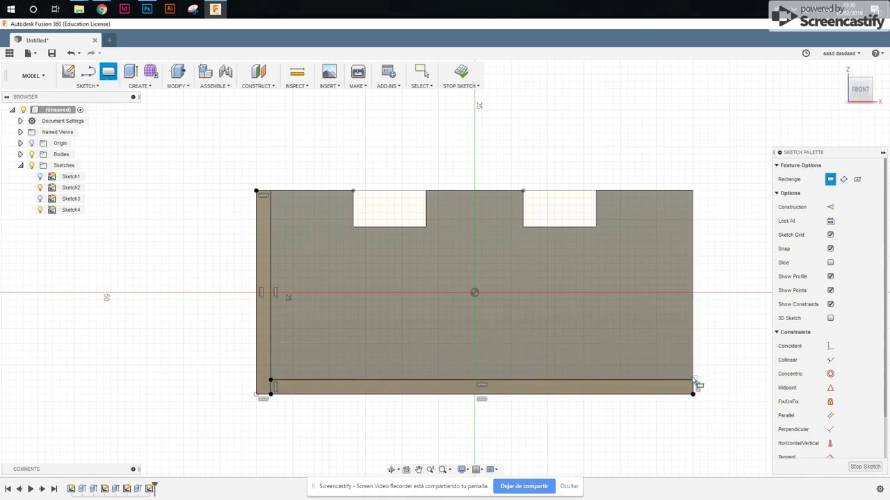
left_click(693, 380)
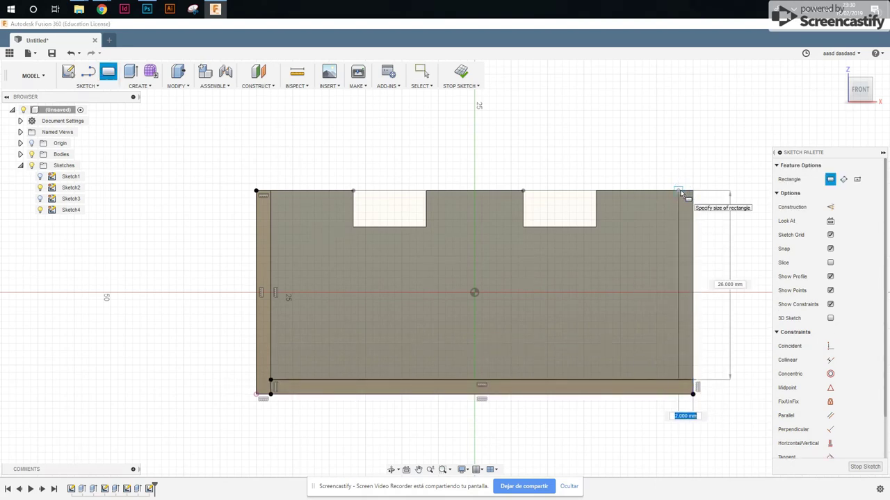
left_click(678, 191)
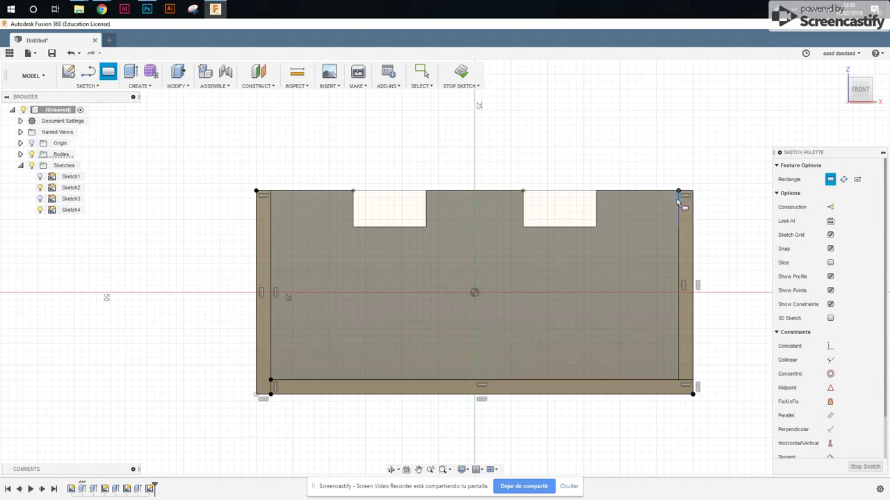
- Draw the 2 mm top-right rim strip and a 10 × 2 mm strip under the right notch
left_click(678, 192)
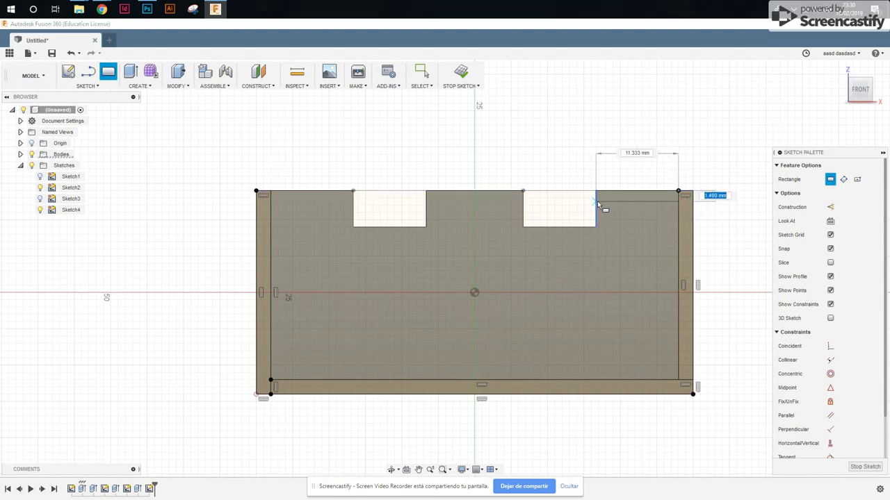
type("2")
key("Return")
key("Escape")
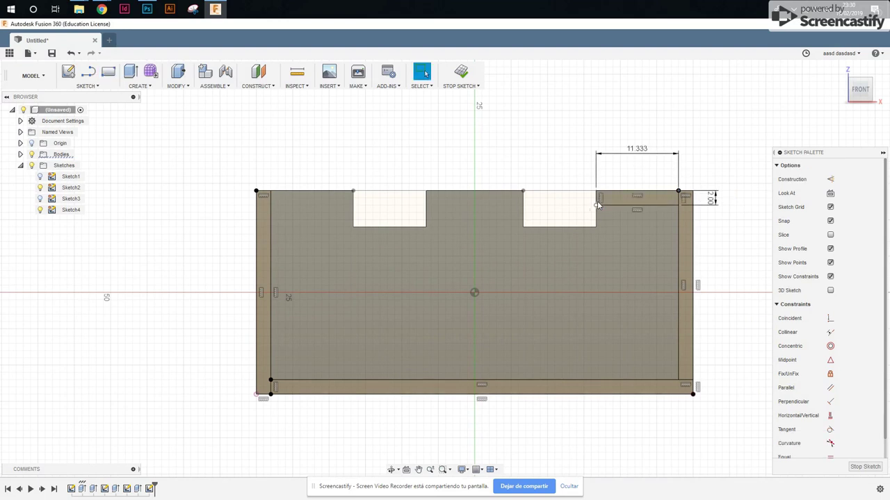
key("r")
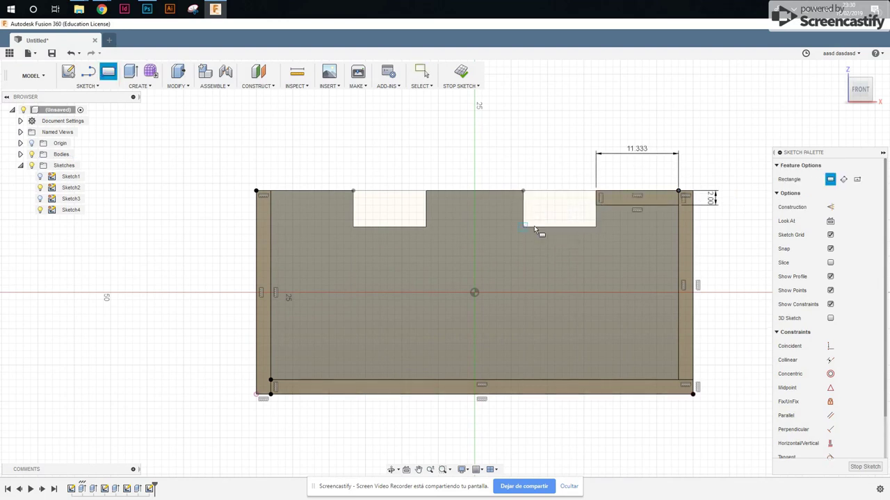
left_click(534, 227)
type("2")
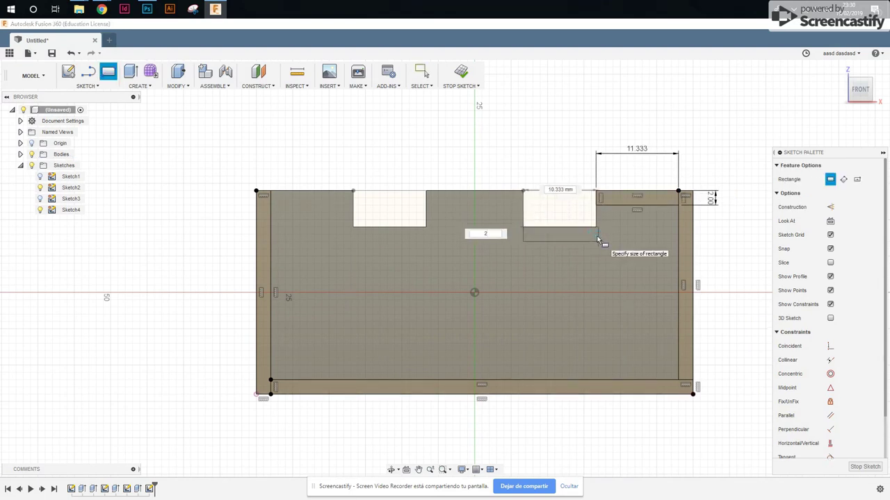
key("Return")
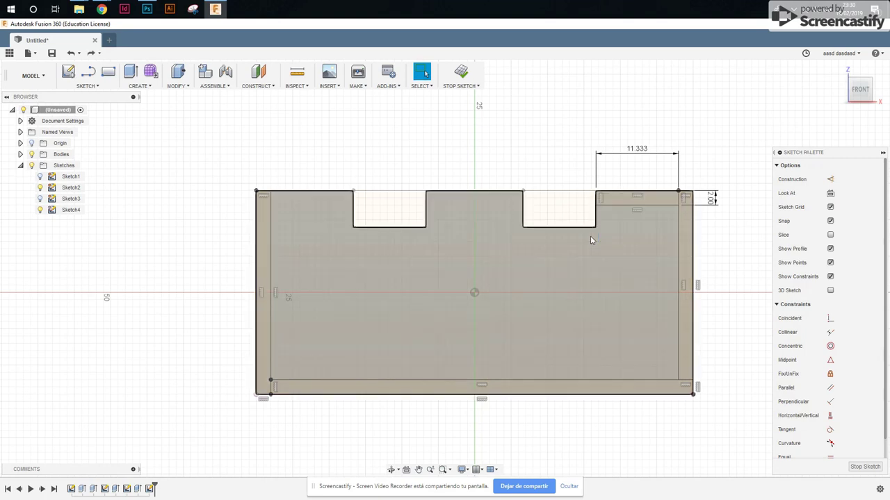
left_click(525, 226)
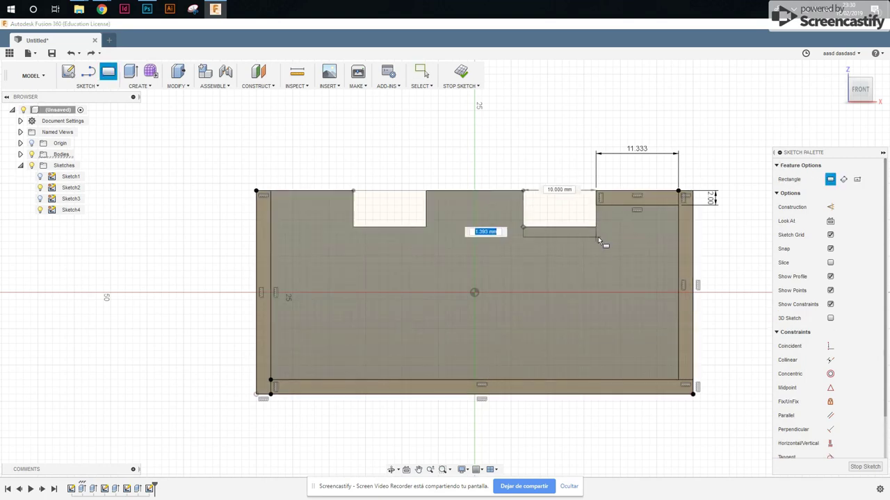
type("2")
key("Return")
key("Escape")
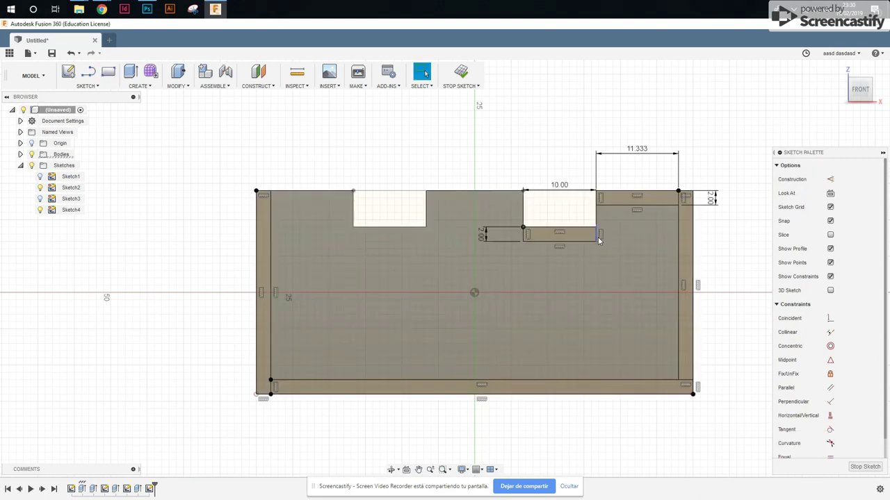
- Draw a 10 × 2 mm strip beneath the left notch
key("r")
left_click(425, 226)
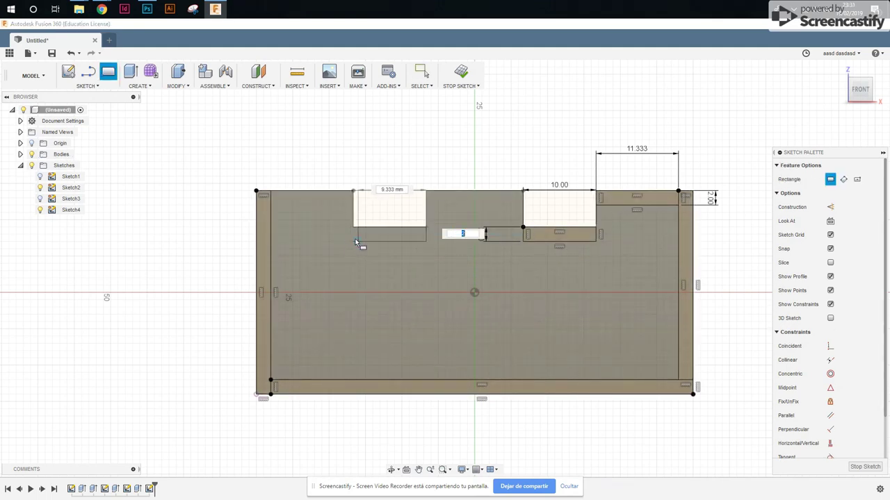
key("BackSpace")
left_click(353, 241)
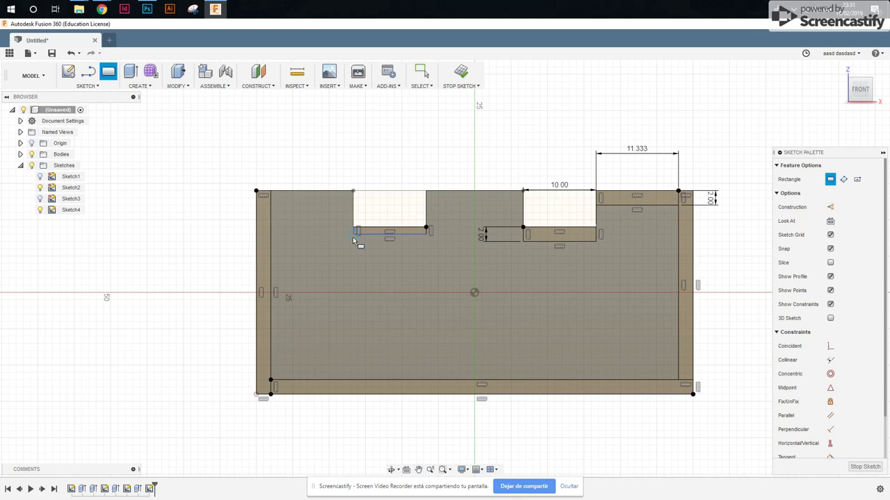
key("Escape")
key("r")
left_click(353, 227)
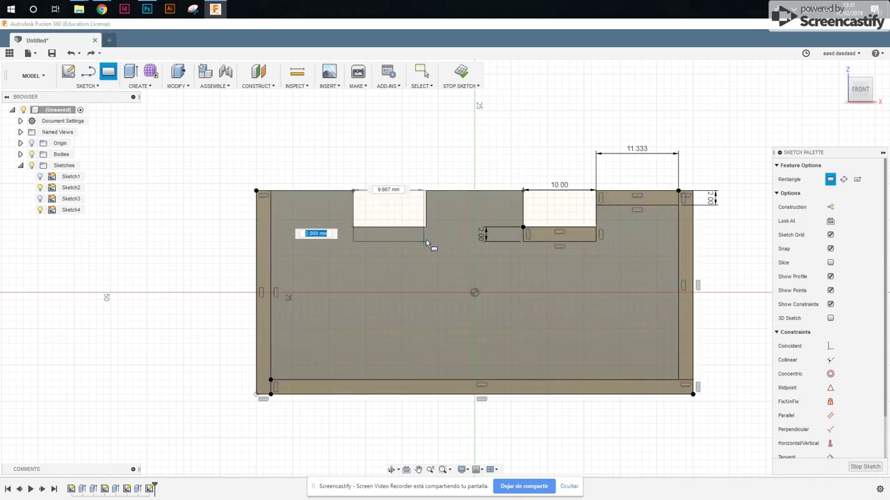
type("2")
key("Tab")
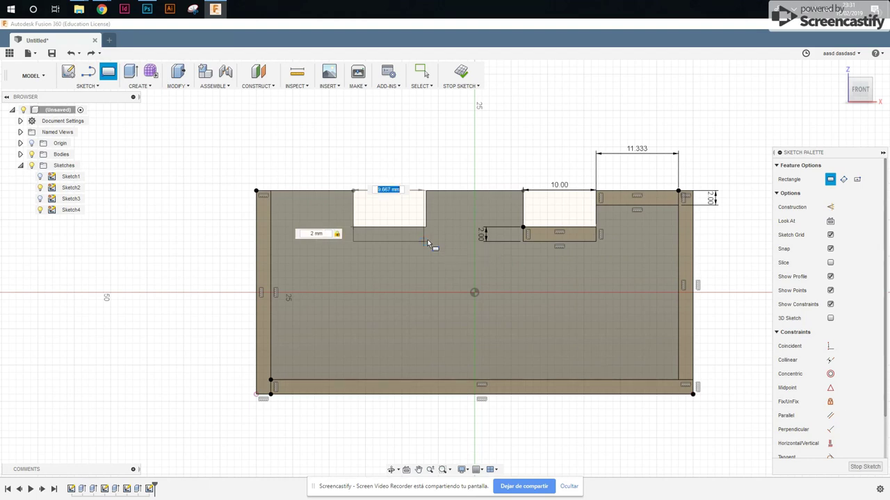
type("10")
key("Tab")
key("Return")
key("Escape")
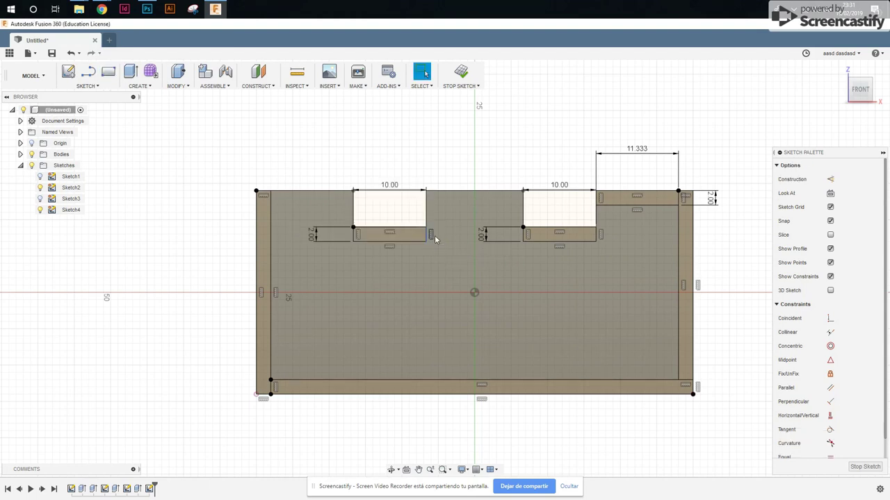
- Draw the 11.333 × 2 mm top-left rim strip
key("r")
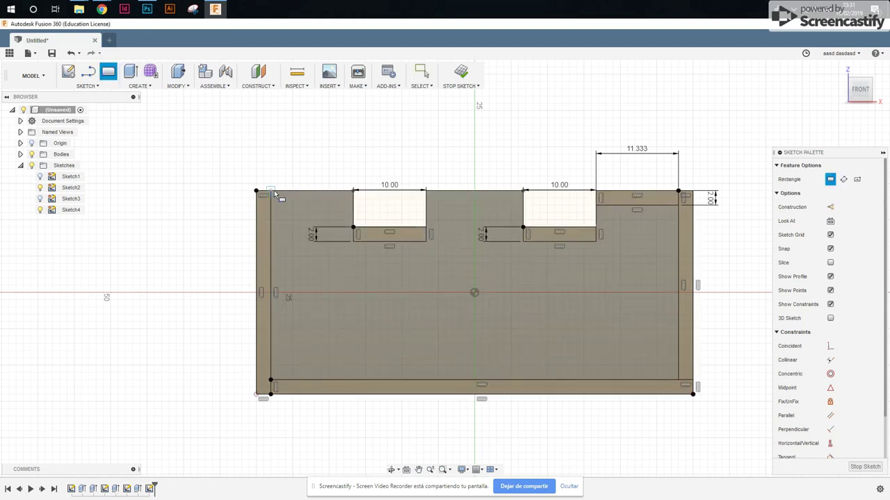
left_click(272, 191)
type("2")
key("Tab")
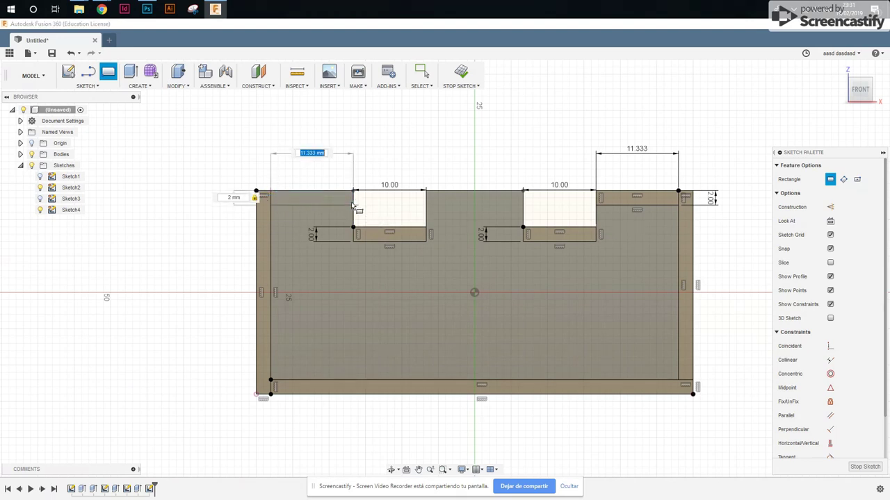
key("Return")
key("Escape")
- Add 2 × 5 mm and 2 × 7 mm vertical strips on either side of the left notch
key("r")
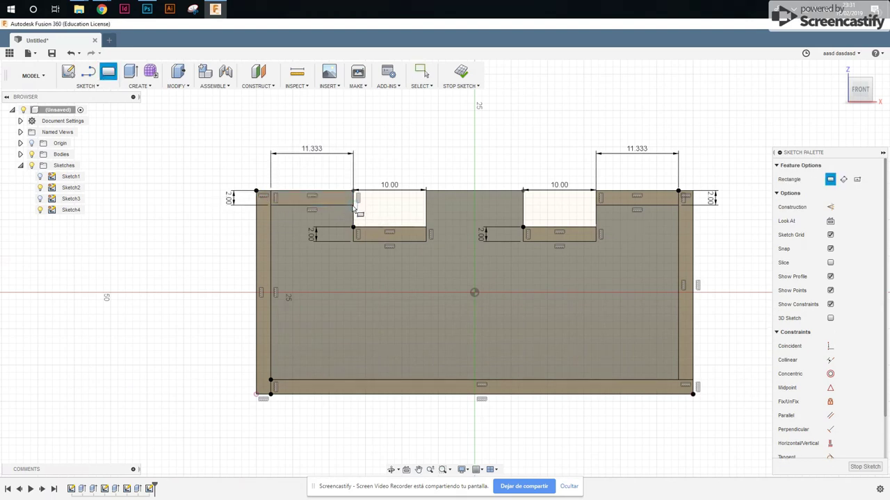
left_click(353, 206)
key("Tab")
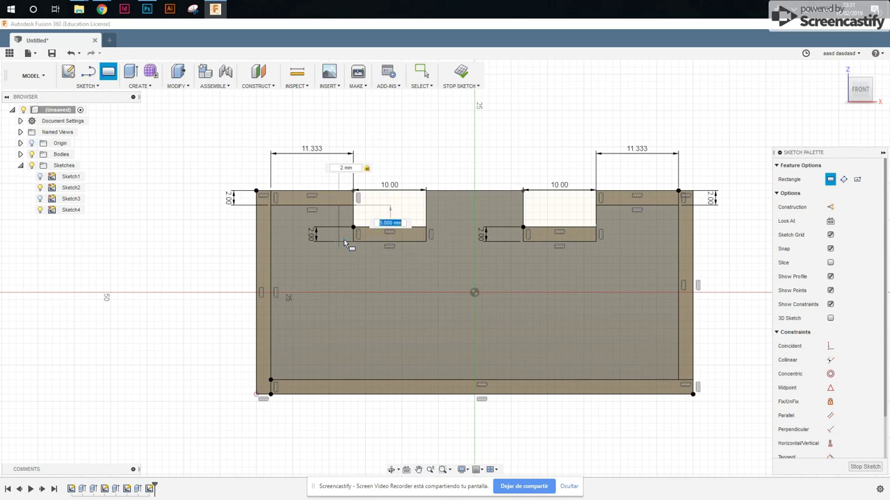
key("Return")
key("Escape")
key("r")
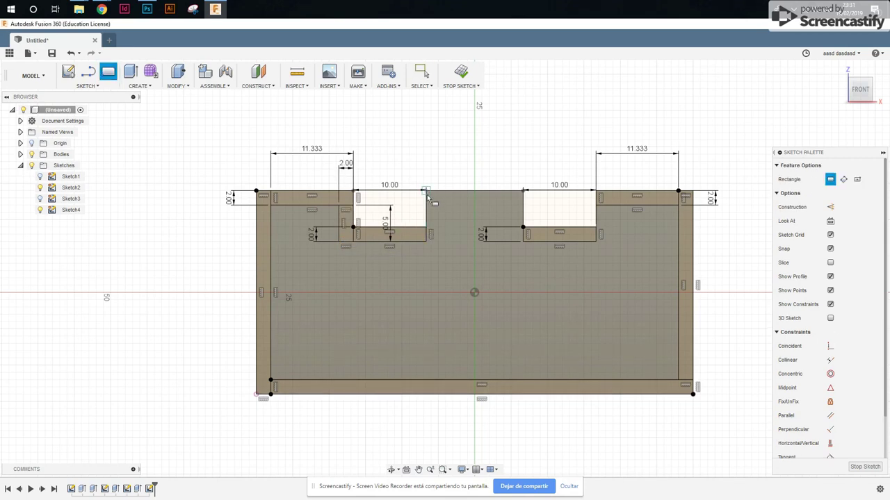
left_click(427, 192)
type("2")
key("Tab")
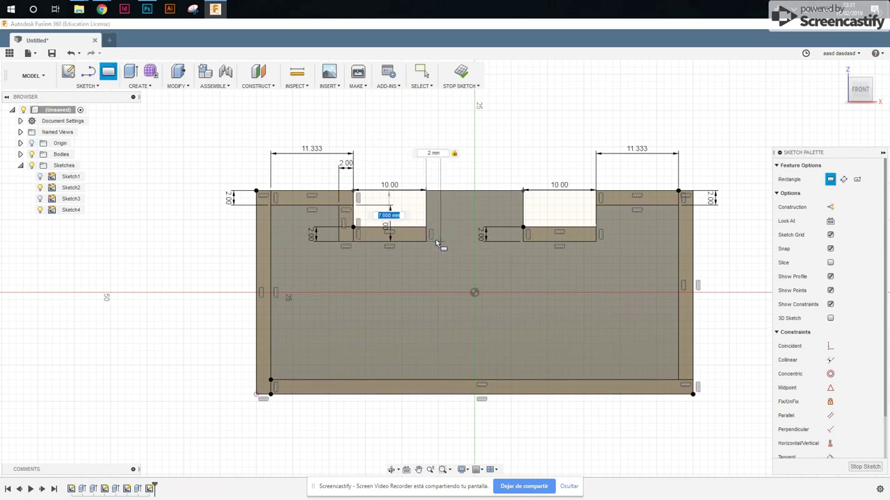
key("Return")
- Draw the middle rim strip between the notches and 2 × 5 mm strips beside the right notch
left_click(439, 192)
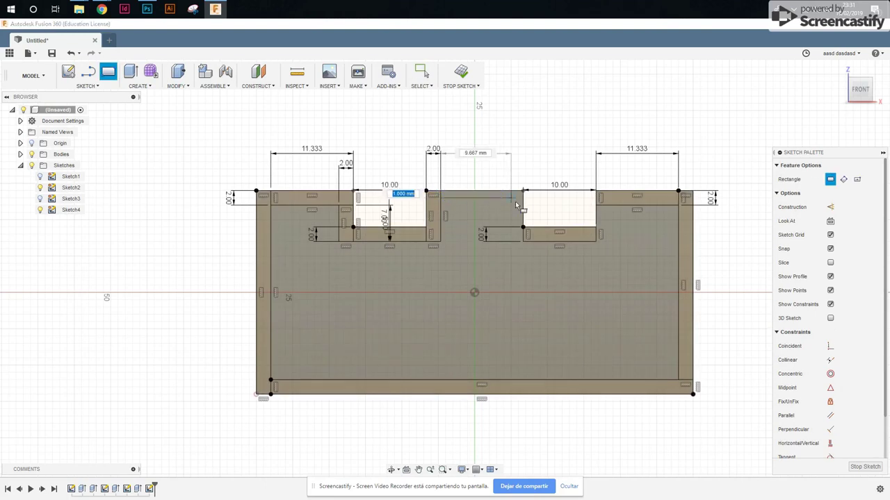
left_click(523, 206)
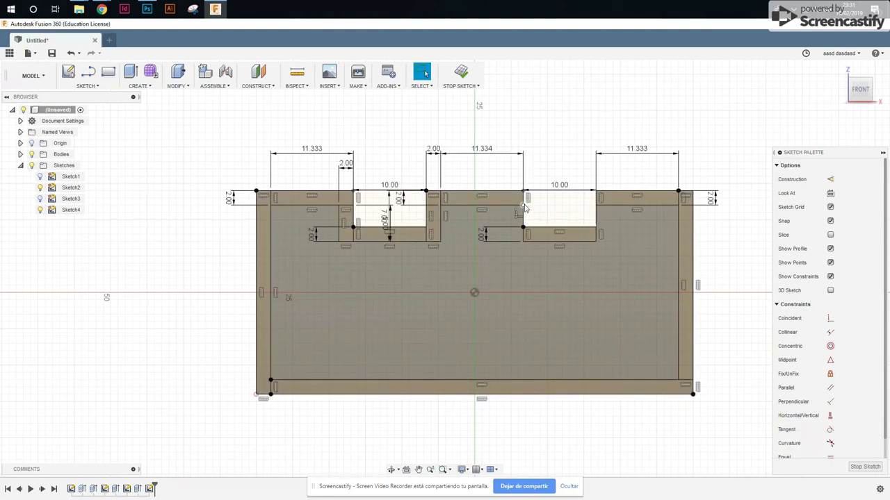
key("r")
left_click(524, 207)
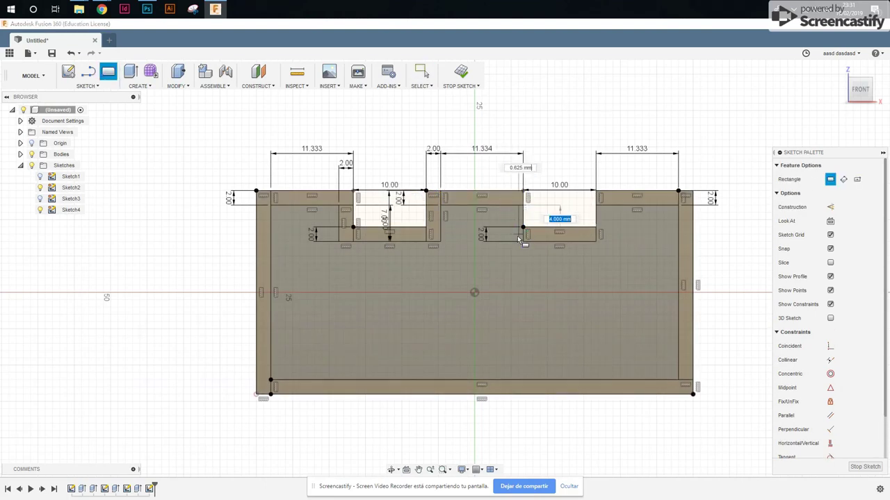
type("2")
key("Tab")
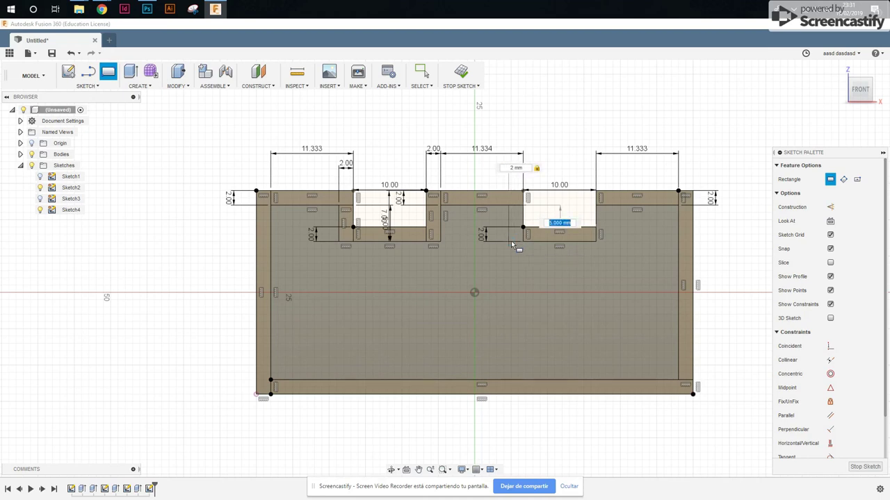
key("Return")
left_click(595, 207)
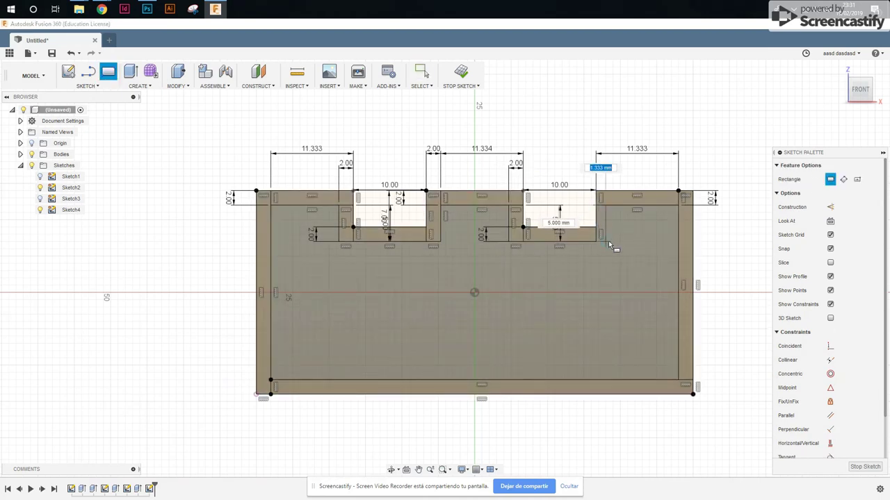
key("Tab")
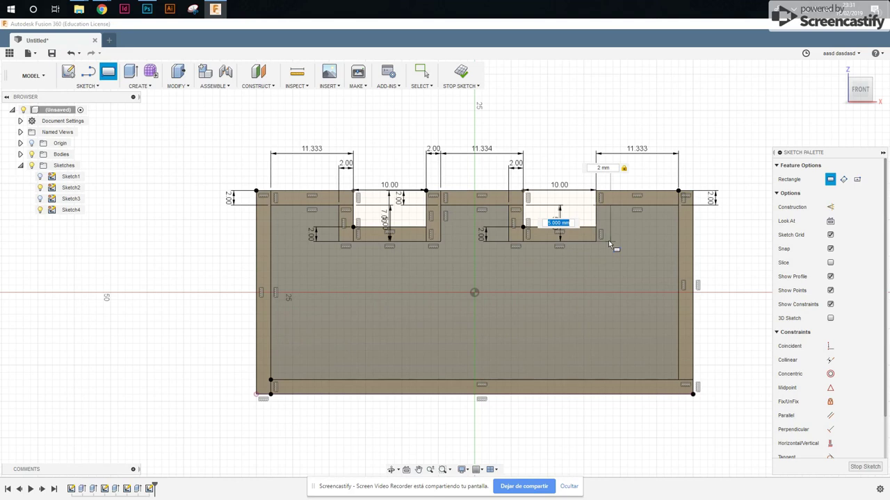
key("Return")
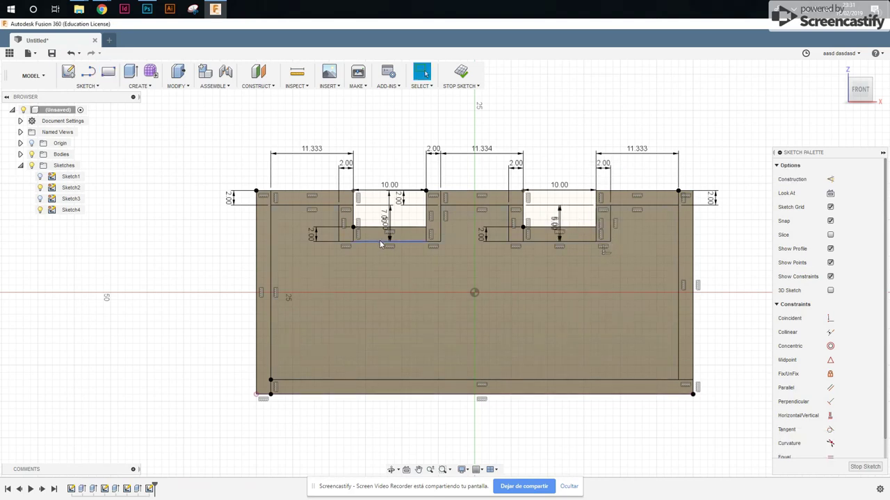
- Draw two 2 × 19 mm vertical divider strips below the notches
left_click(385, 244)
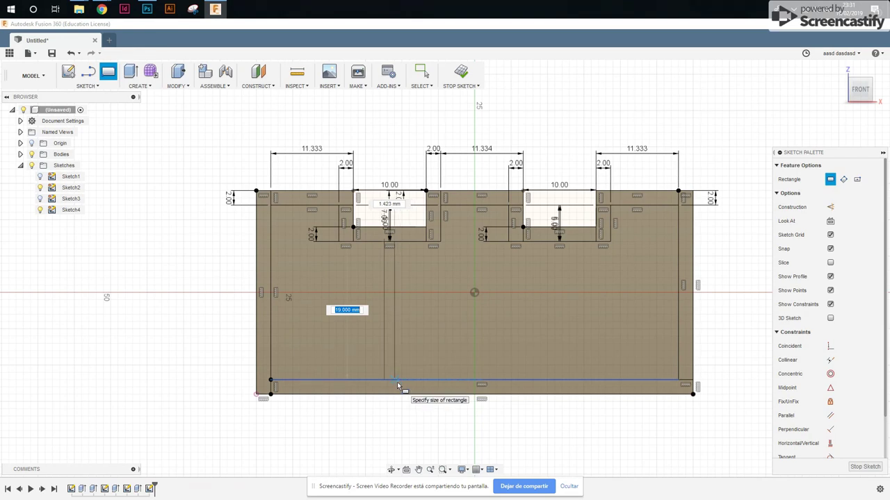
key("Tab")
type("2")
key("Tab")
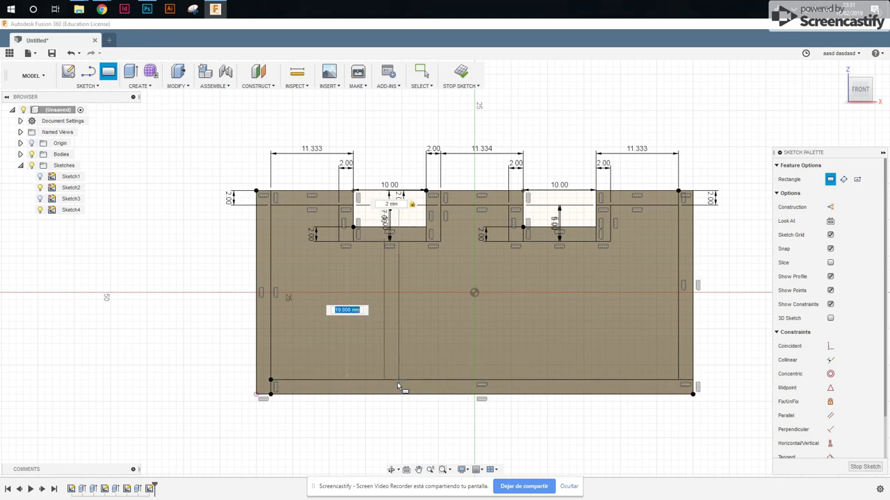
key("Return")
key("Escape")
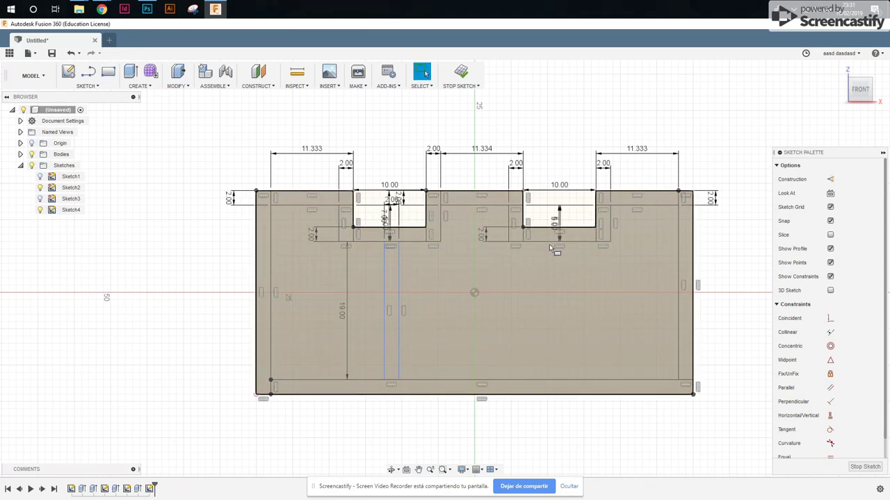
key("r")
left_click(554, 245)
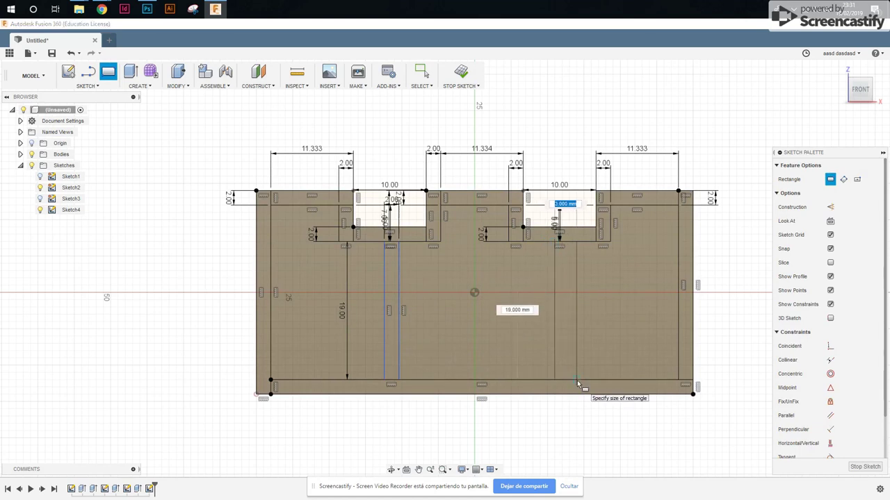
type("2")
key("Tab")
key("Return")
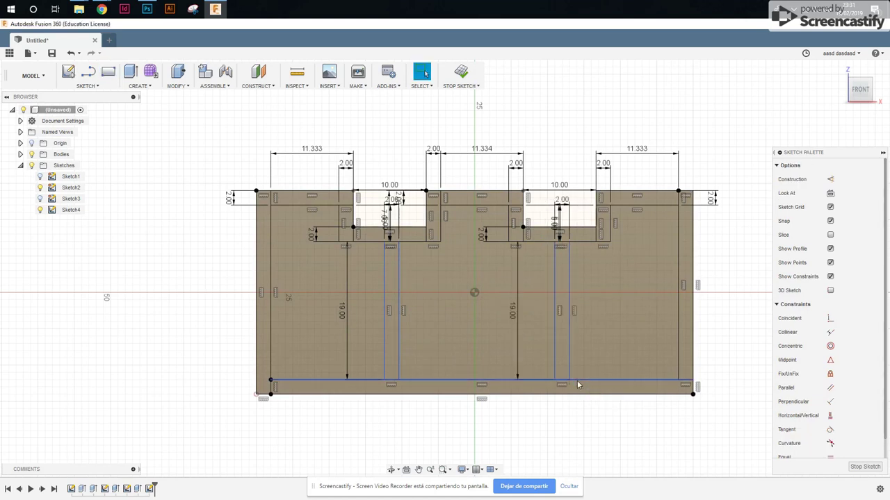
key("Escape")
- Dimension each divider 15 mm from the frame's right and left inner edges
left_click(569, 353)
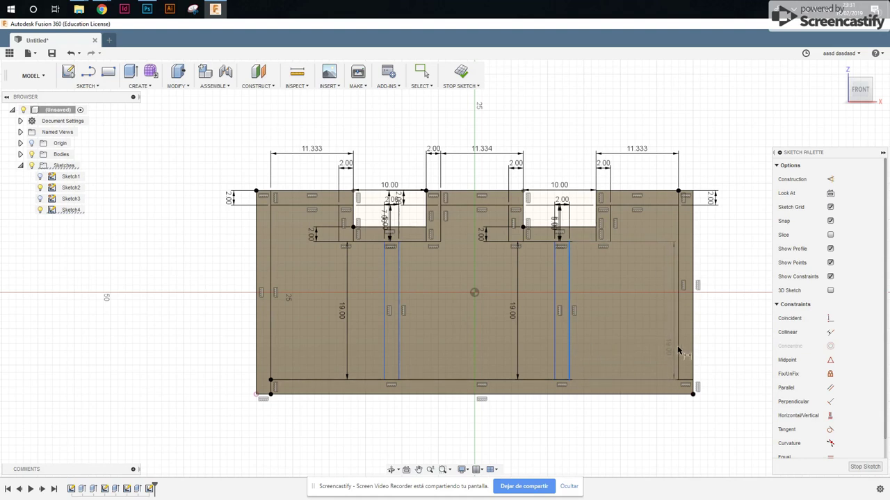
left_click(679, 363)
left_click(664, 417)
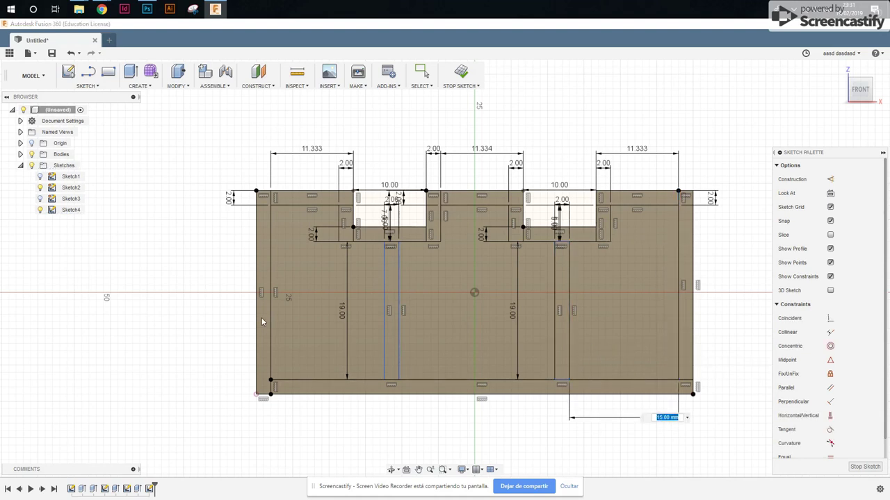
key("Return")
left_click(386, 304)
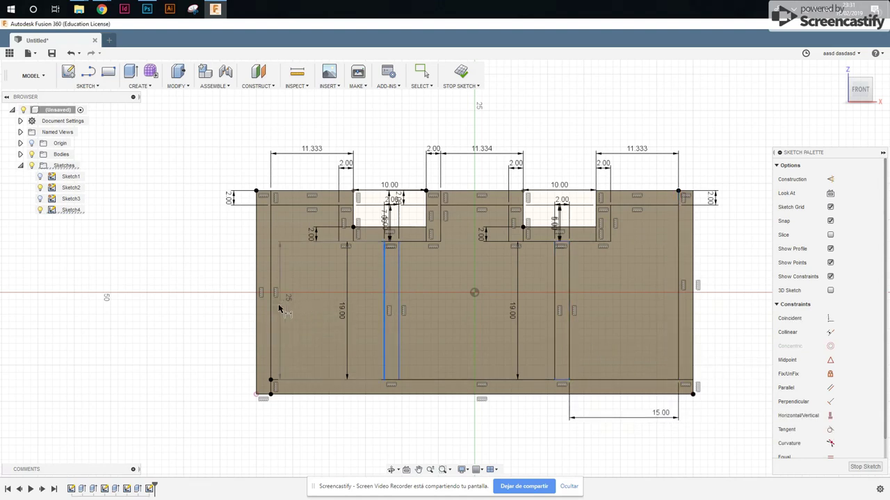
left_click(271, 309)
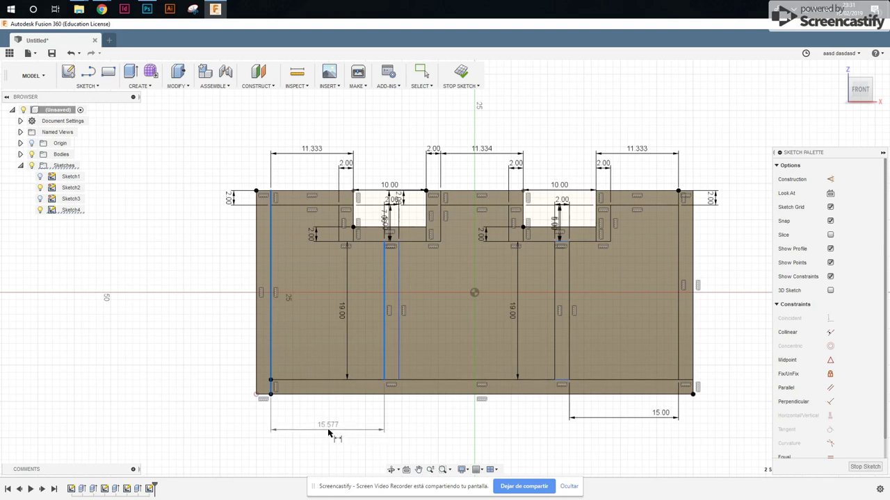
left_click(331, 434)
type("15")
key("Return")
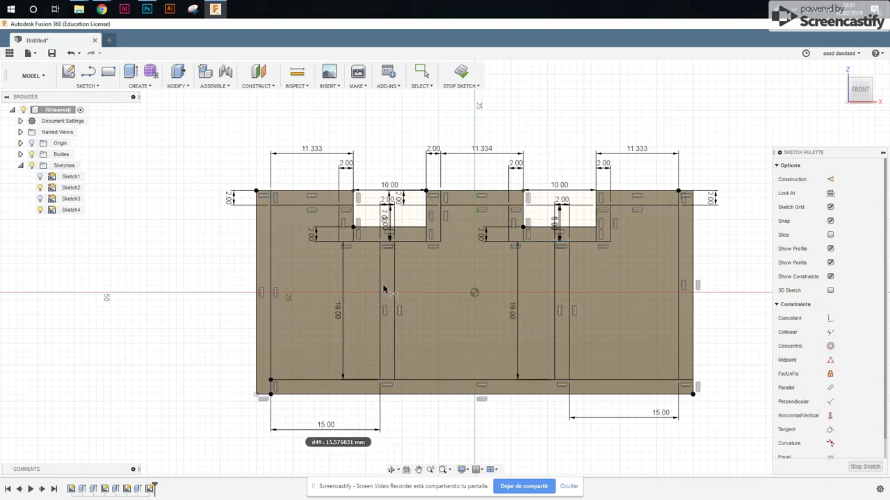
- Add the divider height and 22 mm spacing as driven reference dimensions
left_click(395, 288)
left_click(560, 294)
left_click(526, 411)
left_click(481, 304)
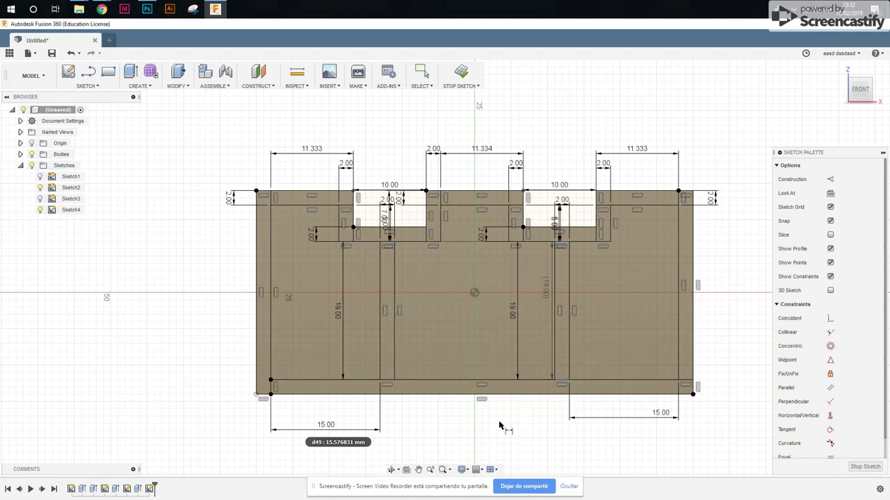
left_click(554, 354)
left_click(394, 347)
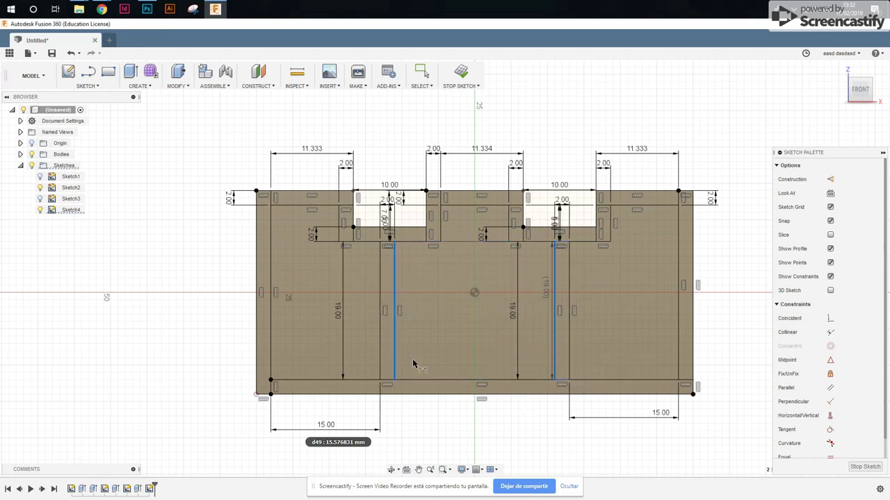
left_click(455, 429)
key("Return")
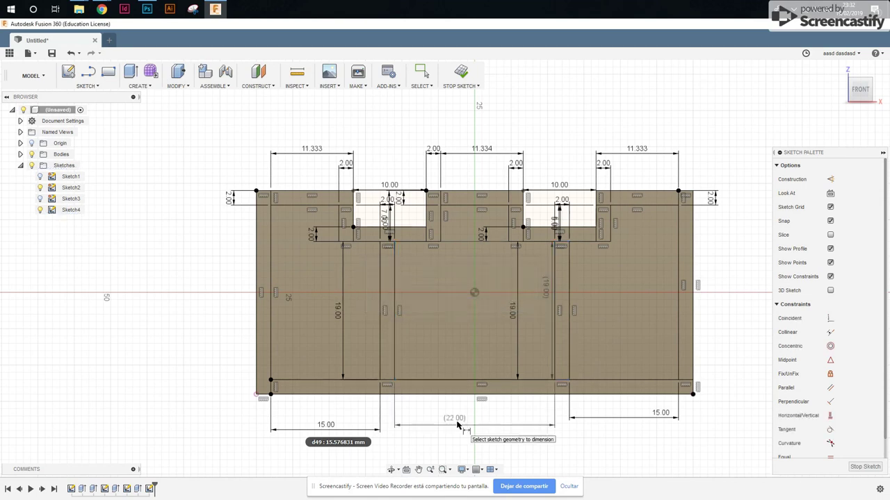
- Finish the divider sketch and hide Sketch2's notch rectangles
left_click(461, 72)
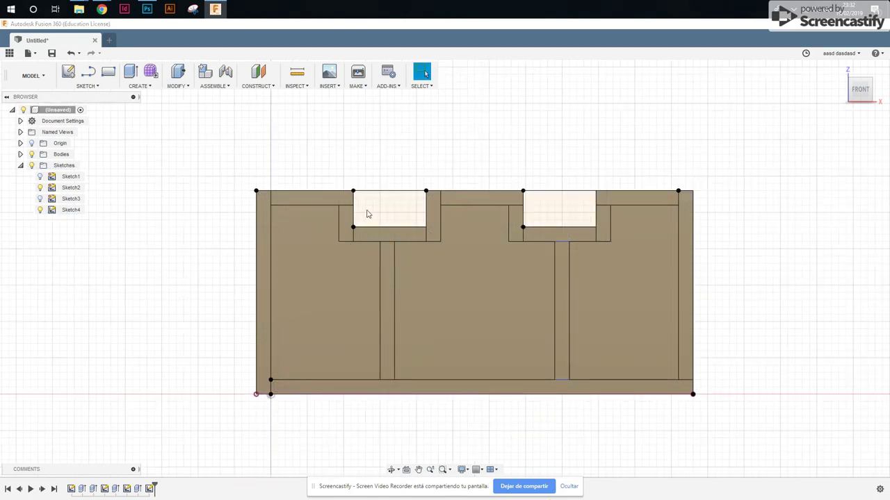
left_click(278, 211)
left_click(279, 208)
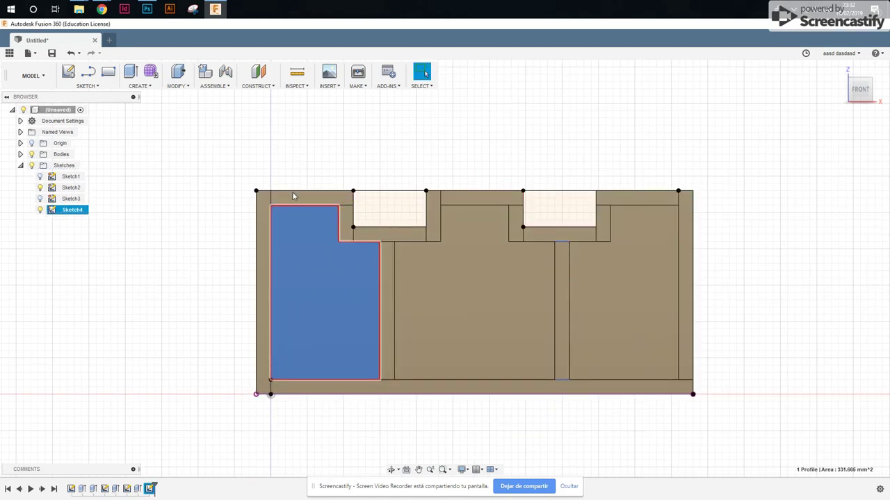
left_click(268, 213)
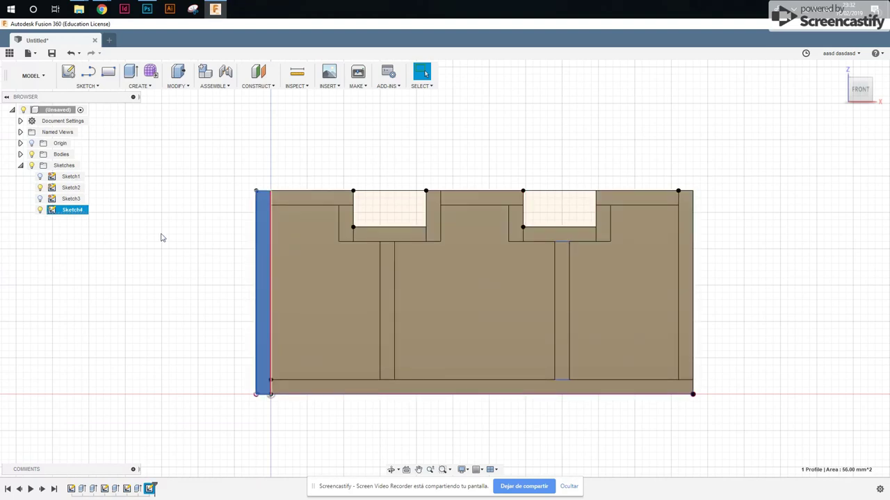
left_click(39, 188)
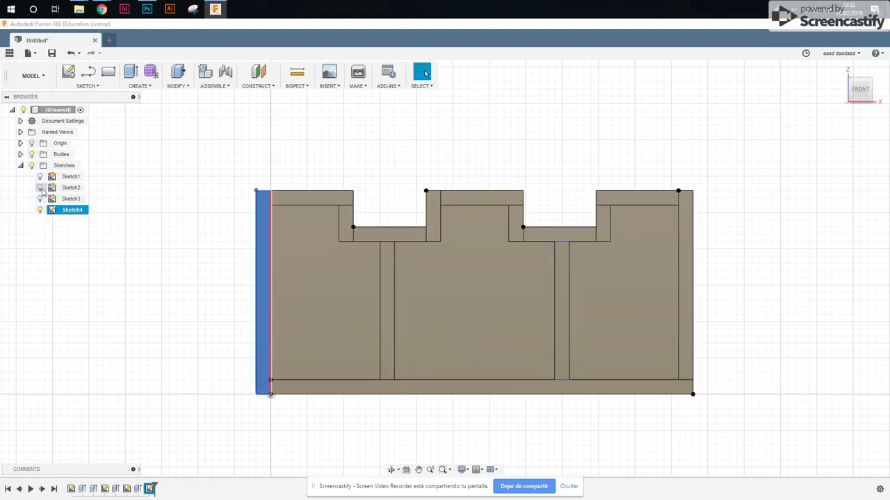
- Select the left, top-left, bottom, first divider and first-notch frame strip profiles
left_click(306, 200)
left_click(343, 227)
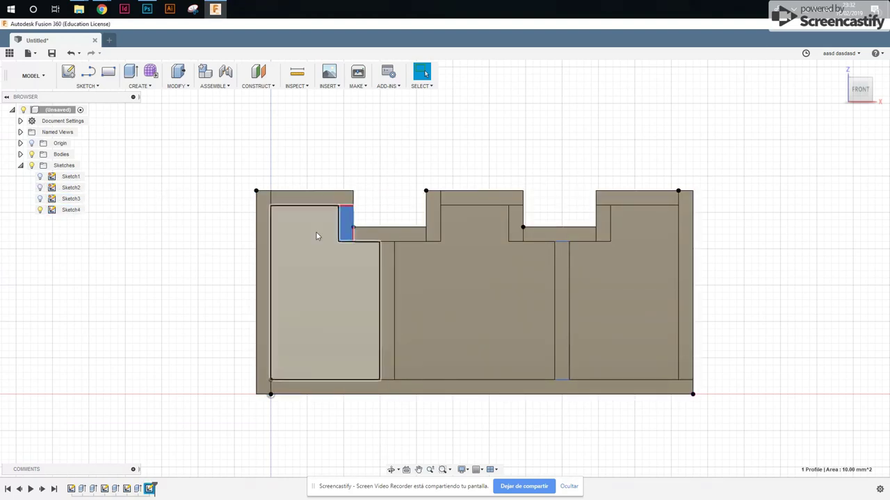
left_click(264, 236, "ctrl")
left_click(301, 199, "ctrl")
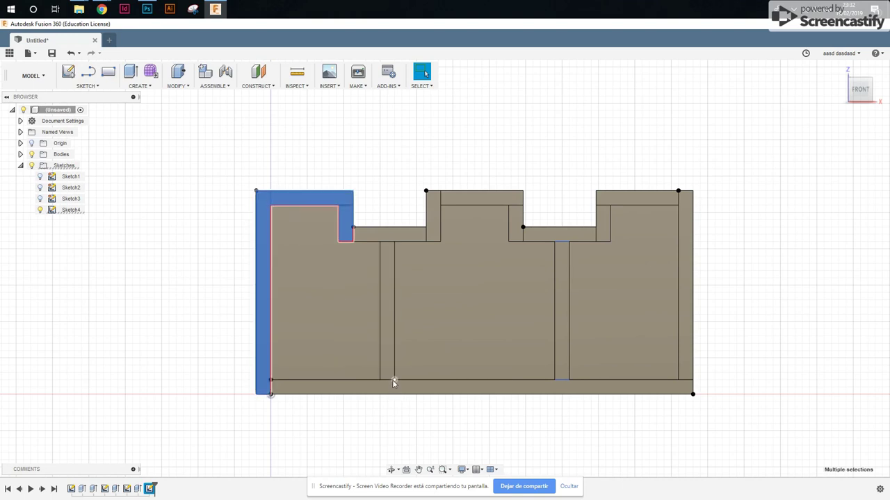
left_click(390, 385, "ctrl")
left_click(384, 360, "ctrl")
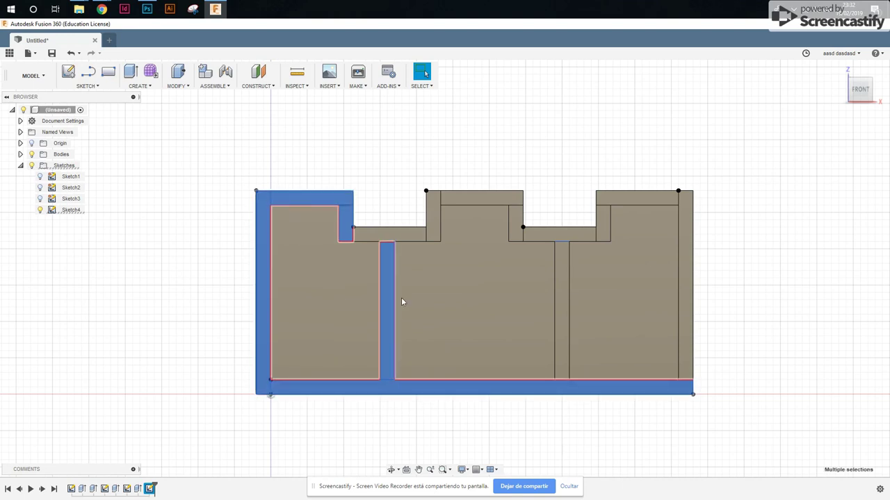
left_click(414, 235, "ctrl")
left_click(432, 214, "ctrl")
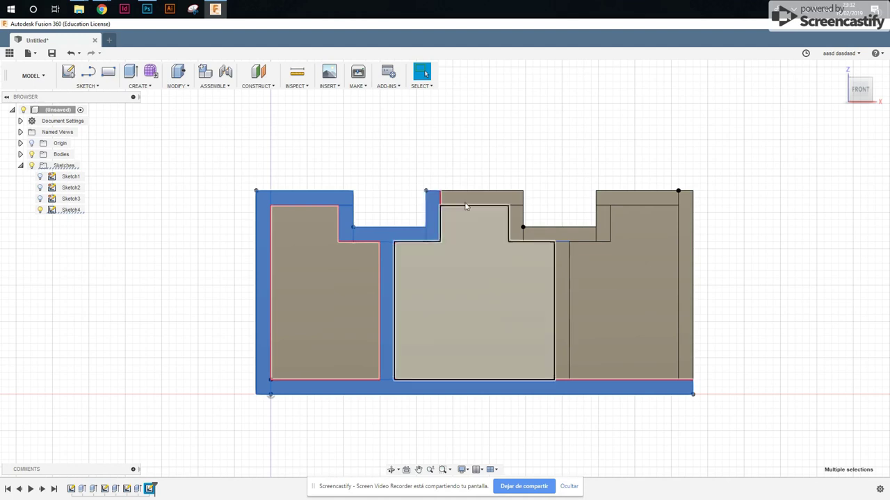
- Add the middle, second-notch, second divider, top-right and right frame strips to the selection
left_click(480, 198, "ctrl")
left_click(515, 221, "ctrl")
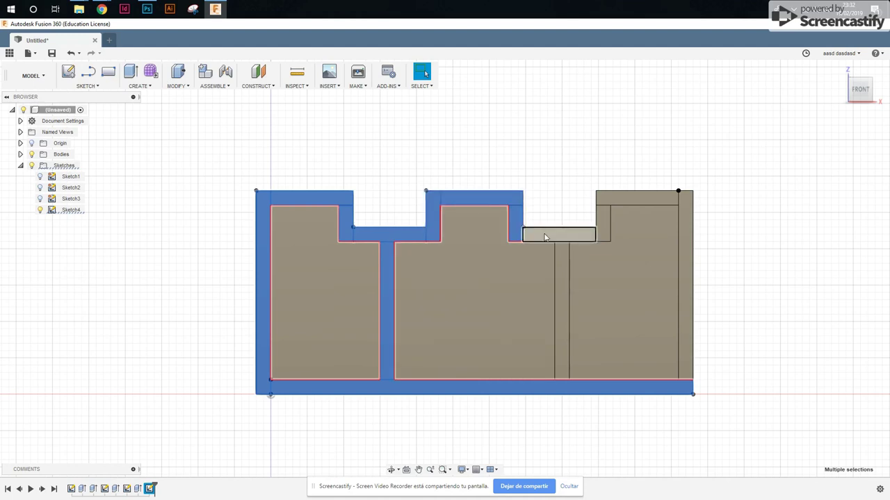
left_click(545, 237, "ctrl")
left_click(559, 260, "ctrl")
left_click(603, 222, "ctrl")
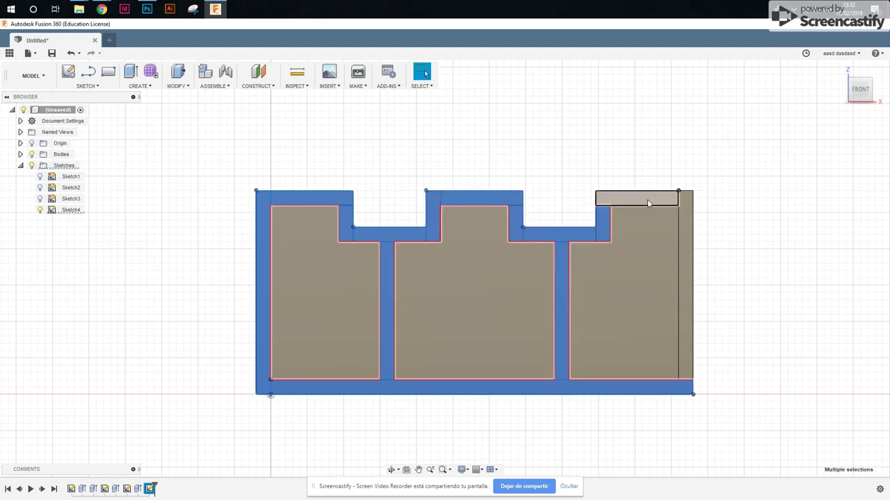
left_click(648, 201, "ctrl")
left_click(687, 223, "ctrl")
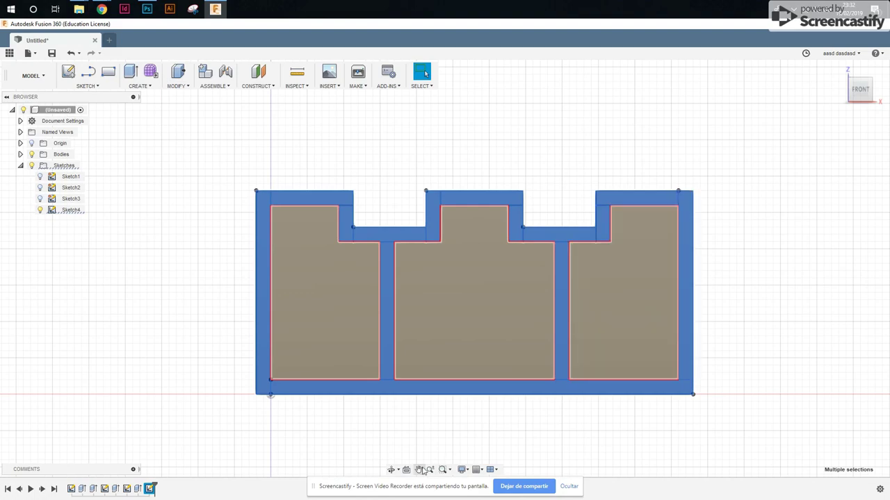
- Extrude the selected frame strips 2 mm outward from the front wall
key("e")
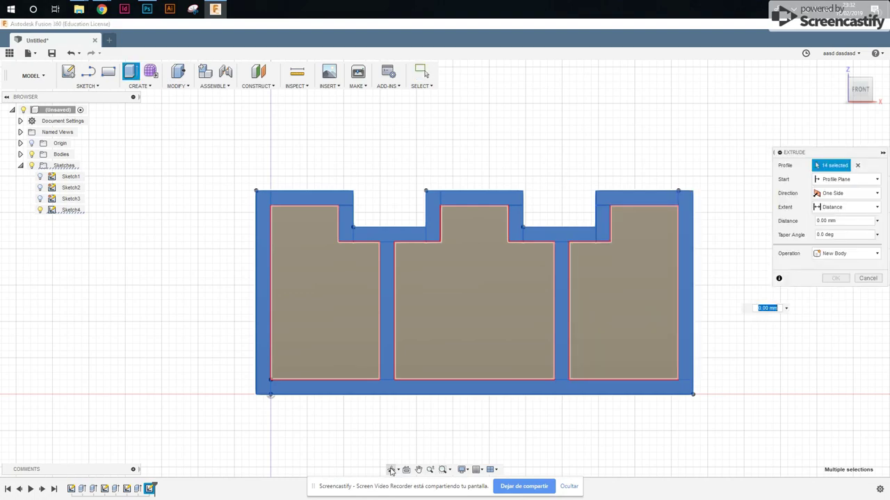
left_click(392, 470)
mouse_move(445, 417)
left_mouse_down()
mouse_move(493, 427)
mouse_move(478, 437)
left_mouse_up()
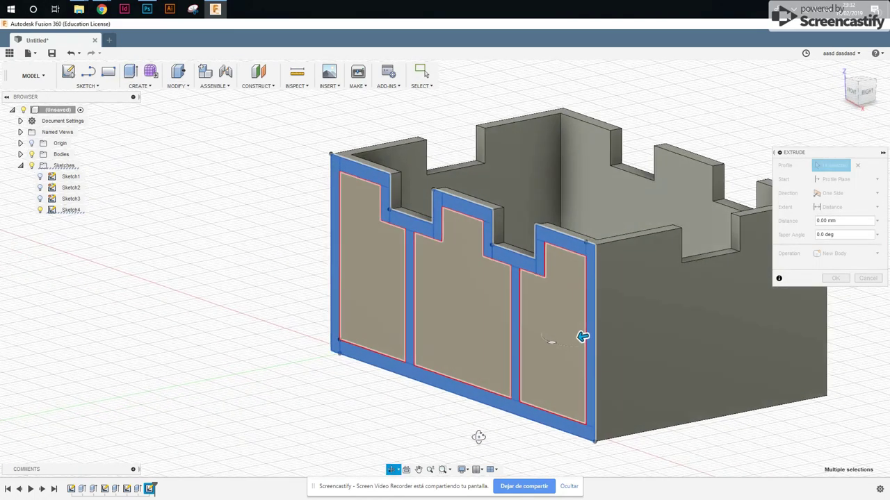
key("Escape")
type("2")
key("Tab")
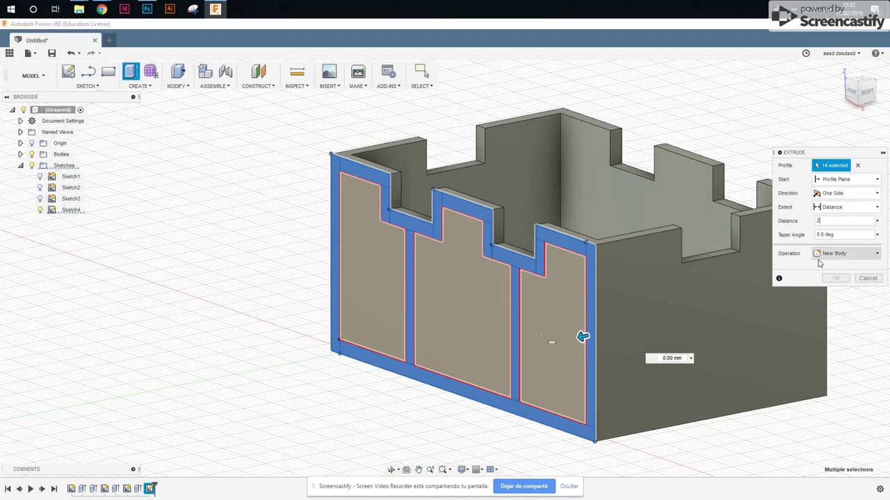
left_click(836, 278)
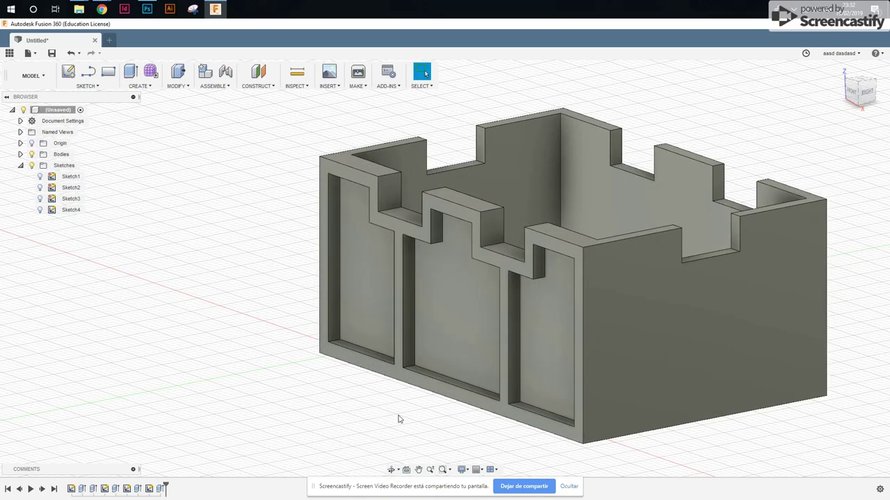
left_click(392, 469)
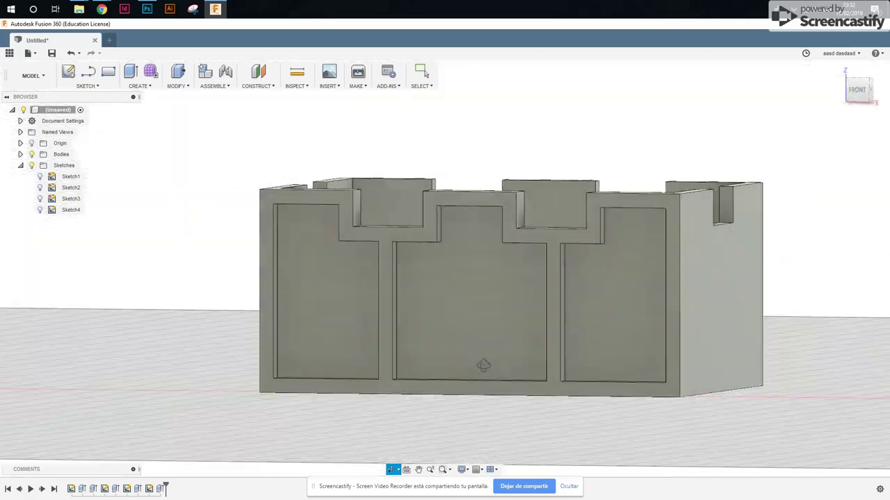